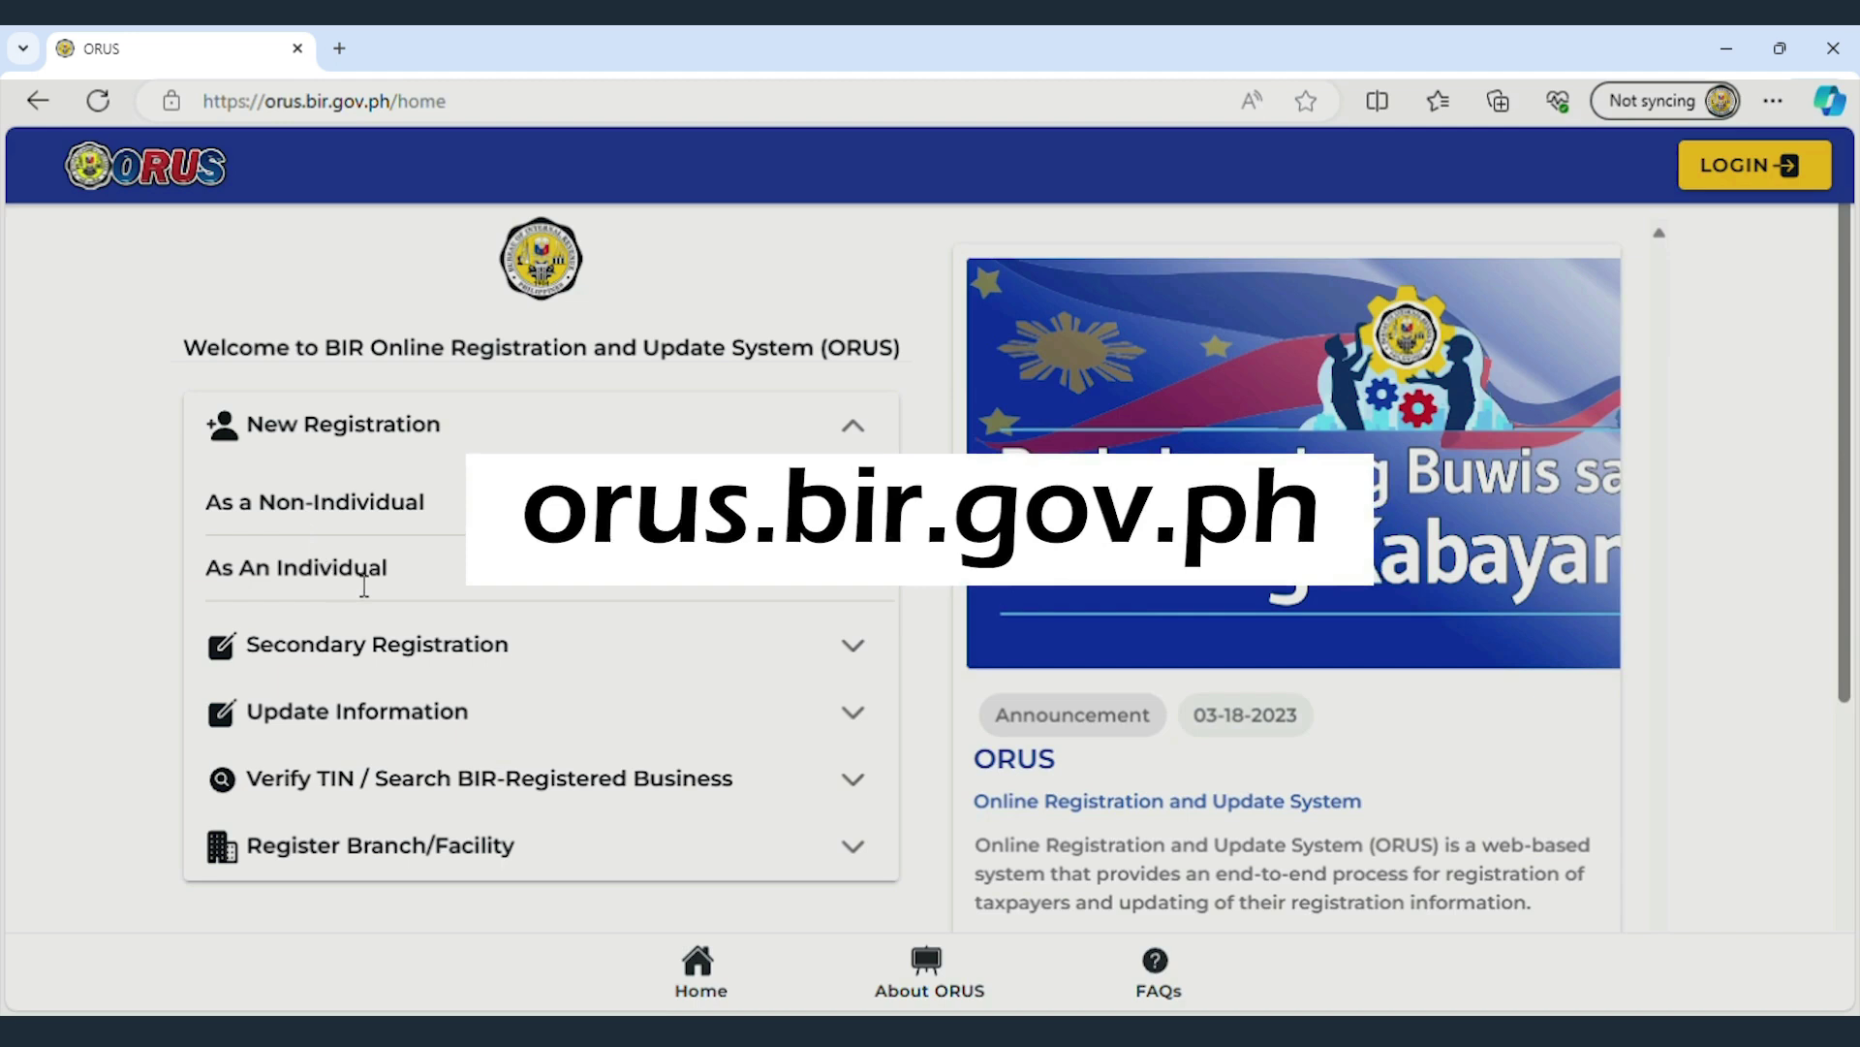
- Start an individual registration and scroll through the Terms of Service and User Agreement
{"action": "left_click", "coordinate": [365, 571]}
{"action": "scroll", "coordinate": [1741, 516], "scroll_direction": "down", "scroll_amount": 5}
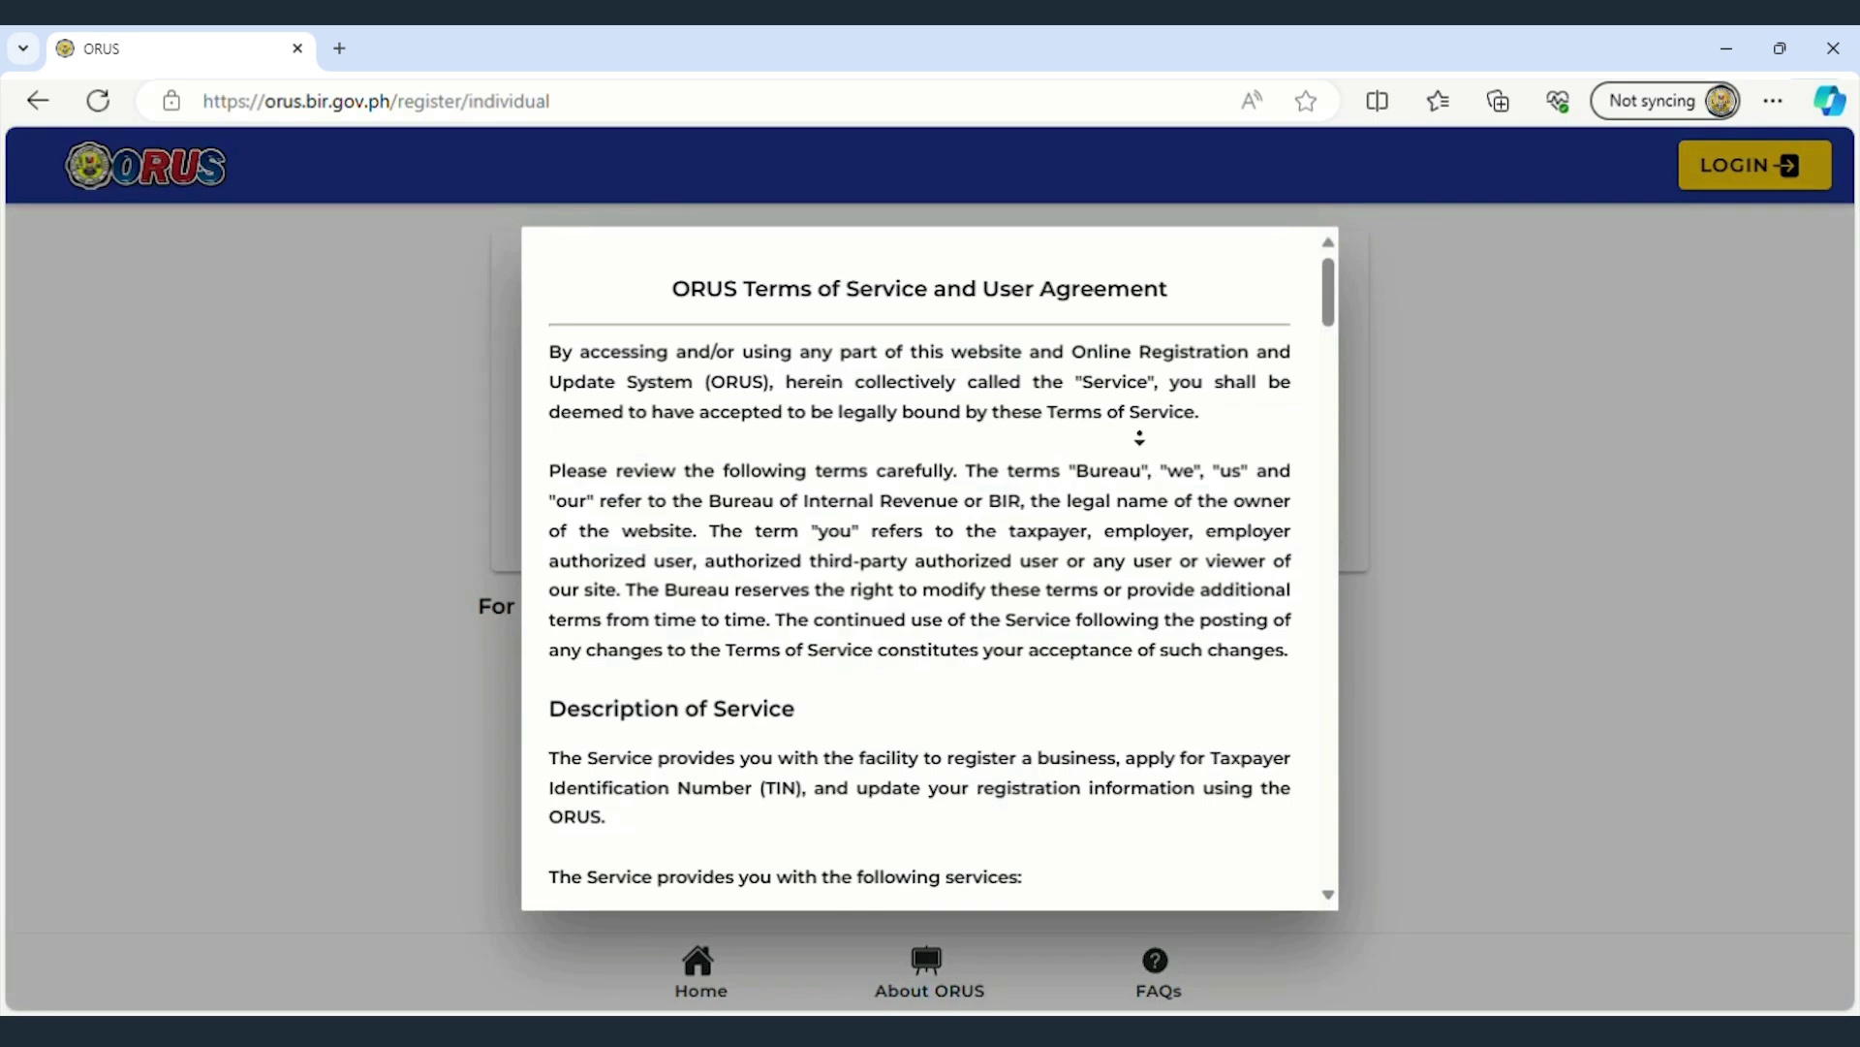
- Scroll to the end of the terms, tick the acknowledgement and agree
{"action": "scroll", "coordinate": [1139, 437], "scroll_direction": "down", "scroll_amount": 5}
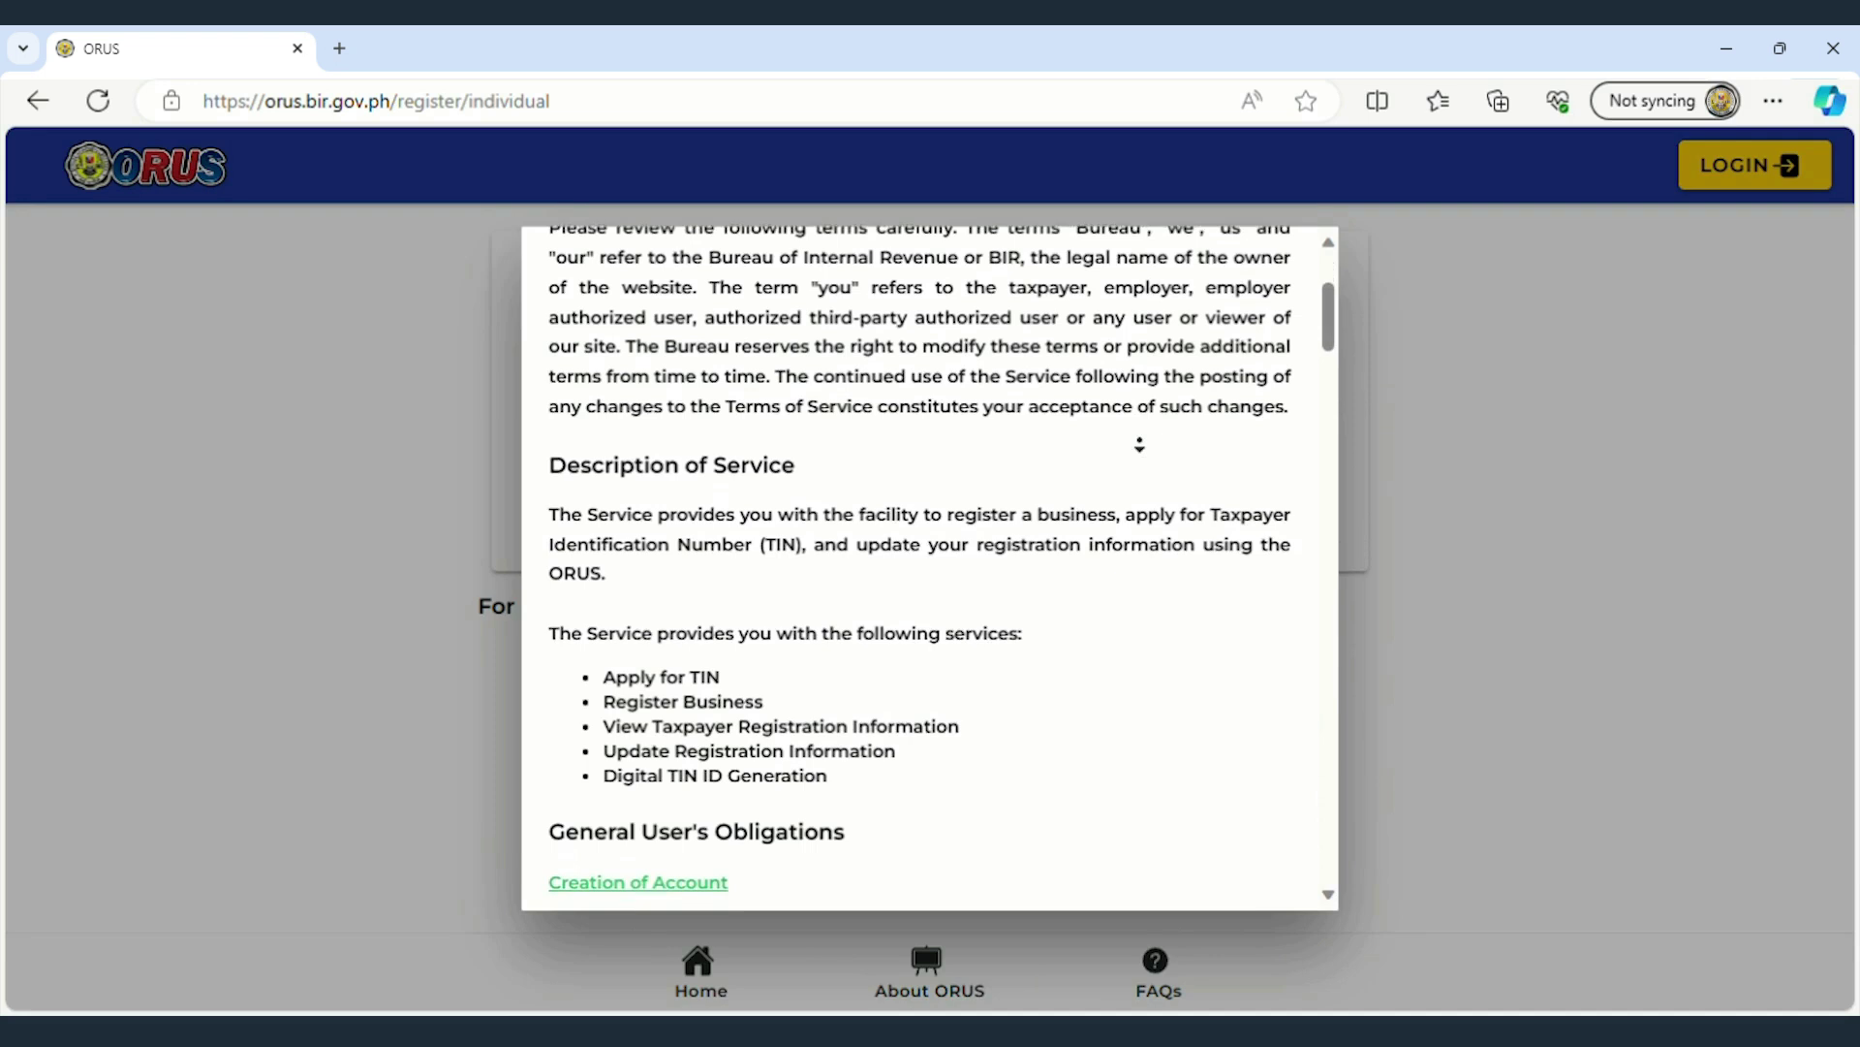
{"action": "scroll", "coordinate": [1139, 443], "scroll_direction": "down", "scroll_amount": 15}
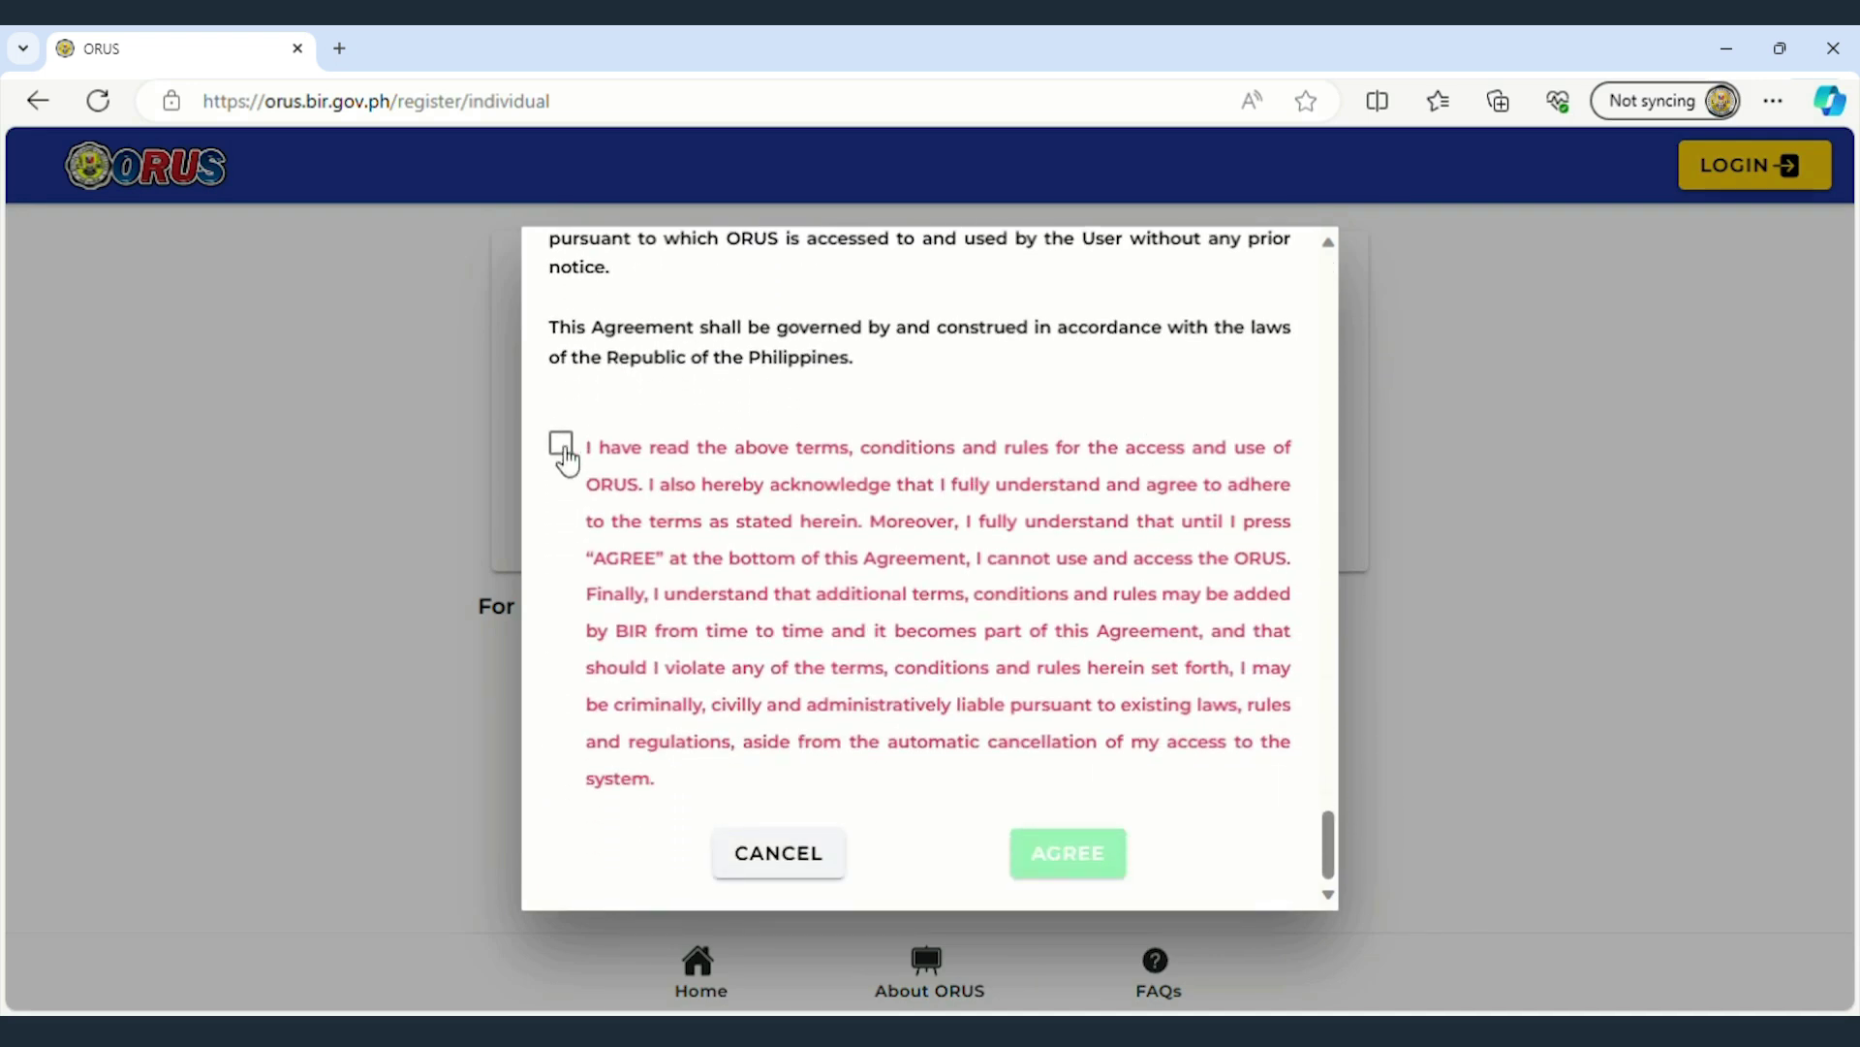
{"action": "left_click", "coordinate": [562, 444]}
{"action": "left_click", "coordinate": [1068, 854]}
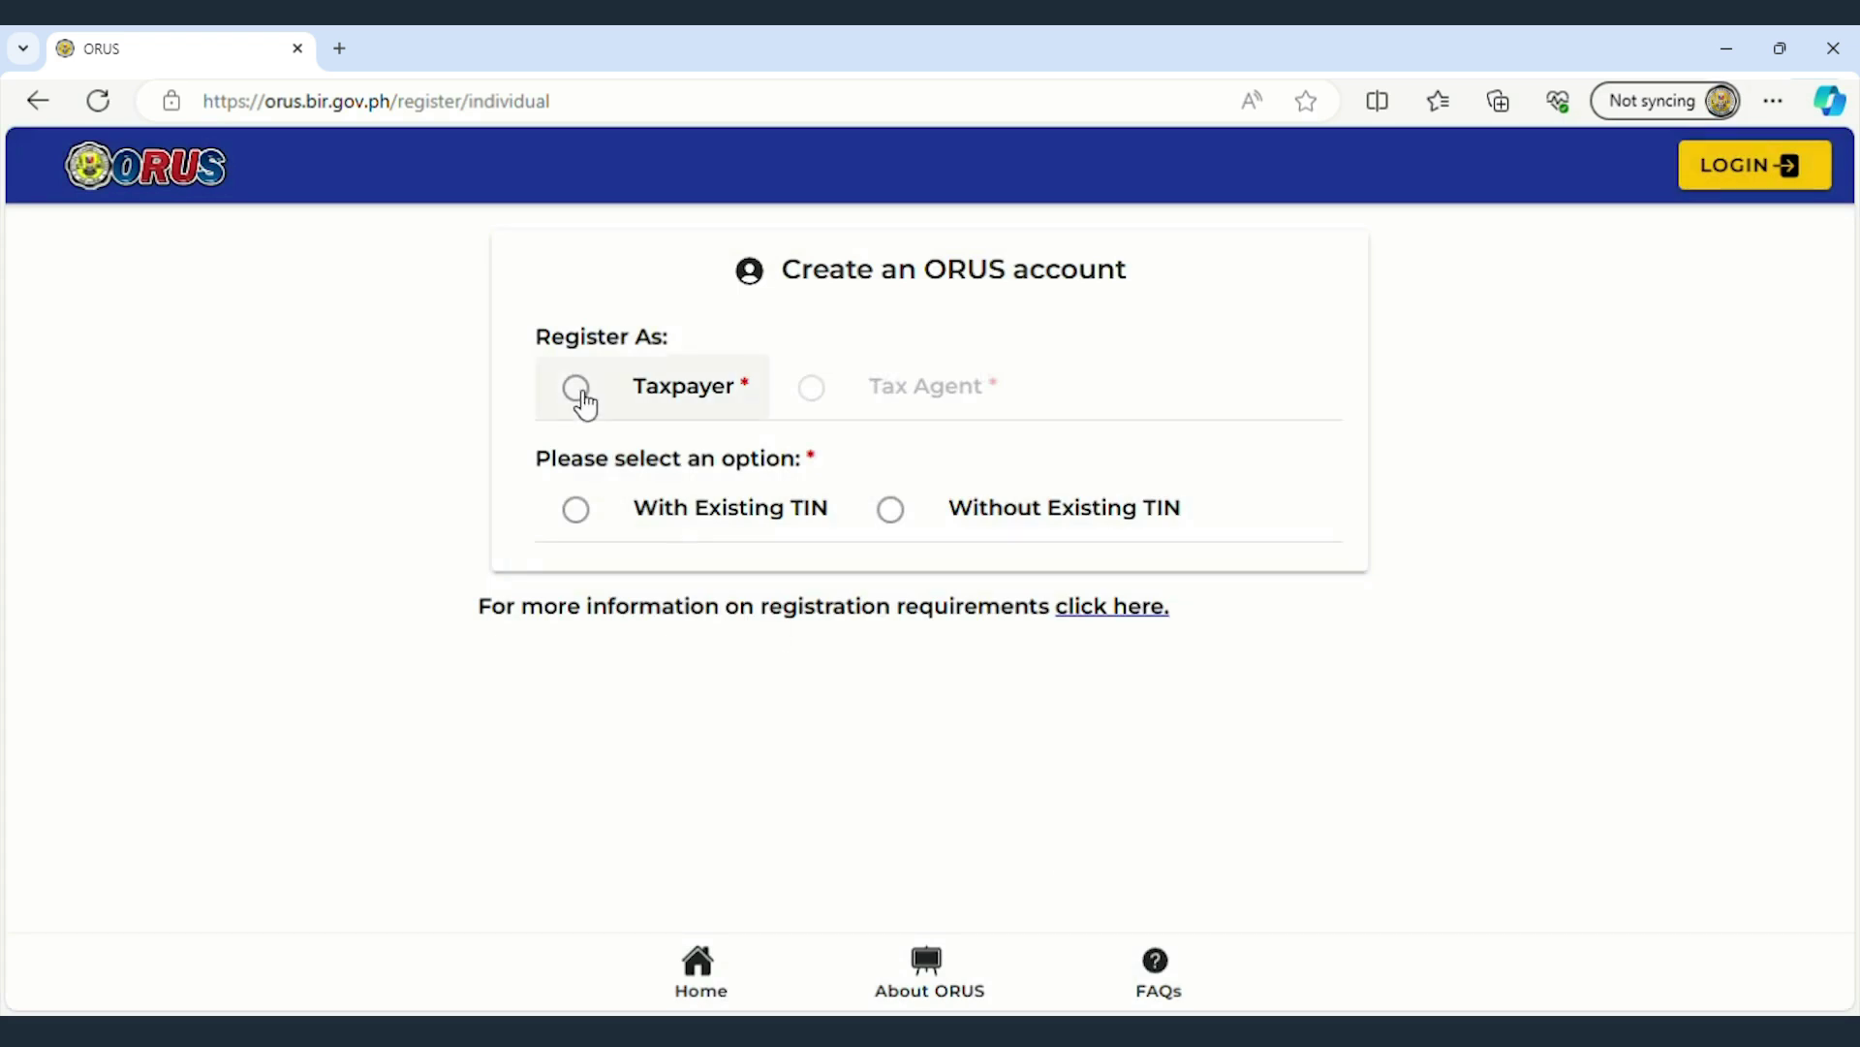
- Choose Taxpayer with Existing TIN and enter the taxpayer's TIN
{"action": "left_click", "coordinate": [647, 415]}
{"action": "left_click", "coordinate": [582, 516]}
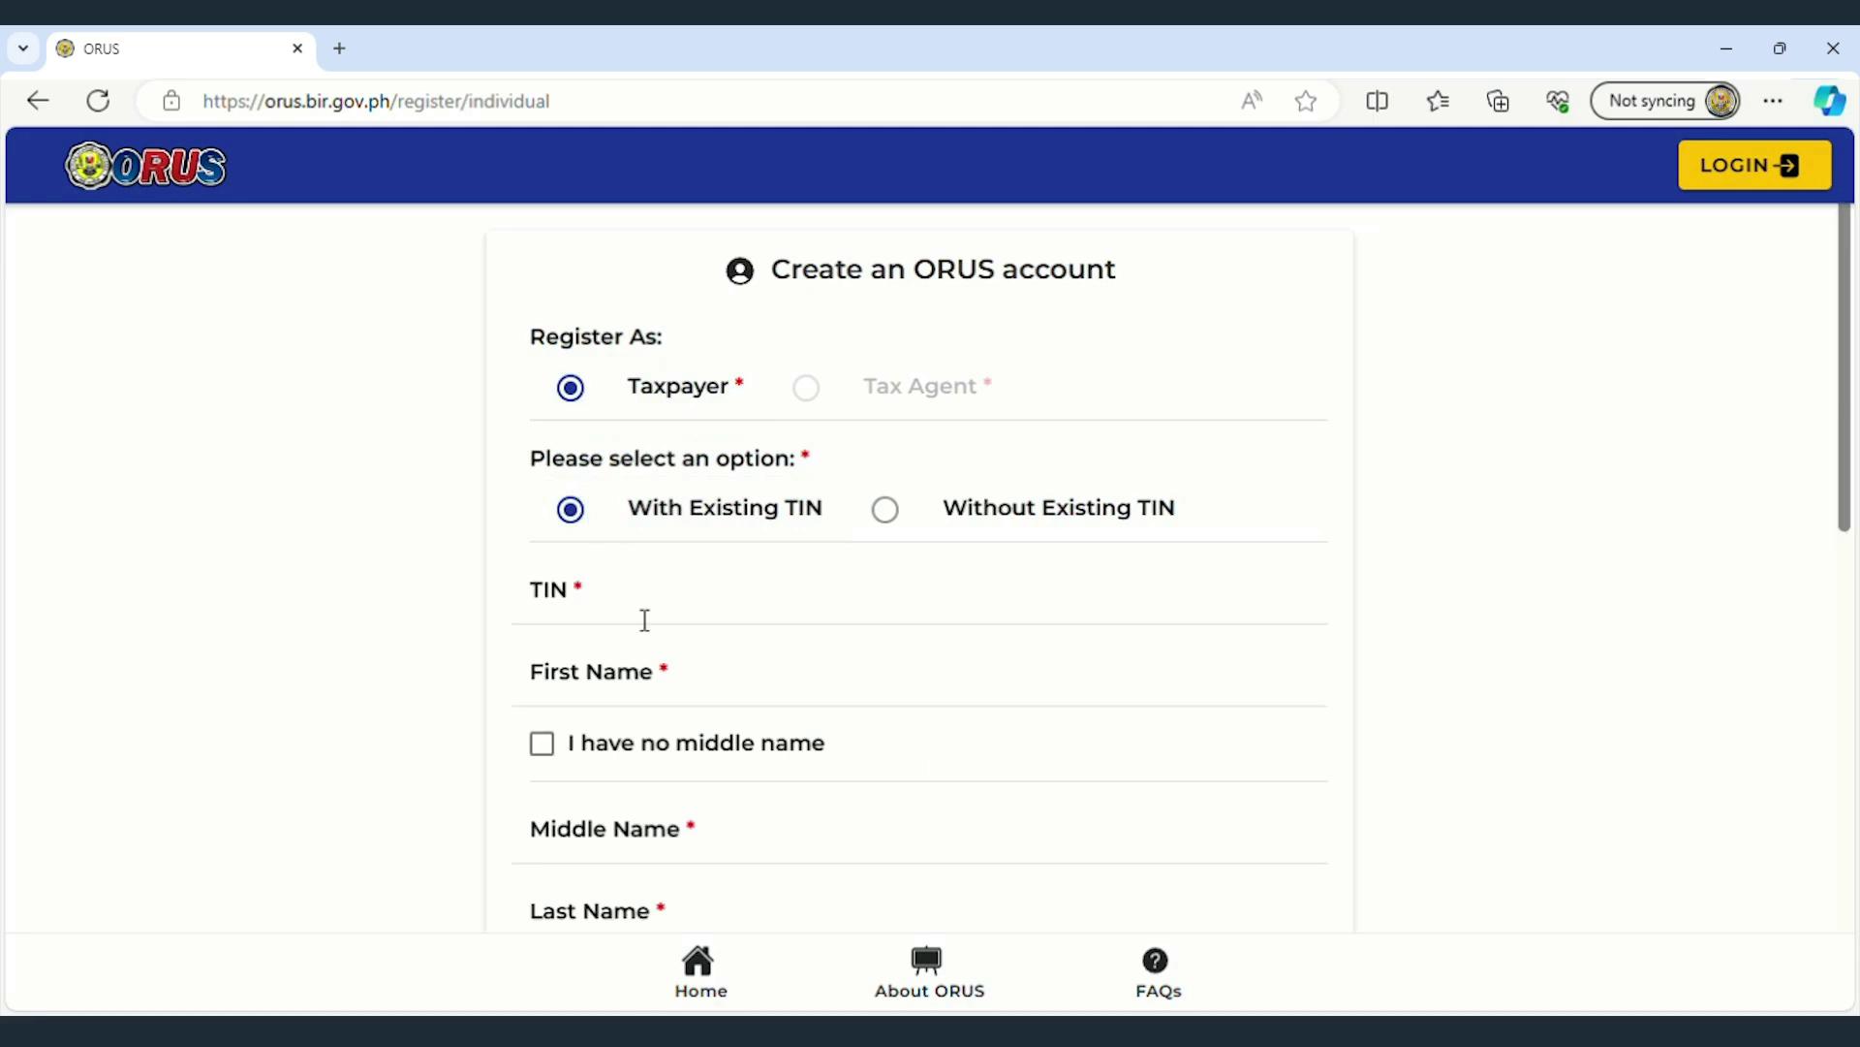
{"action": "left_click", "coordinate": [645, 618]}
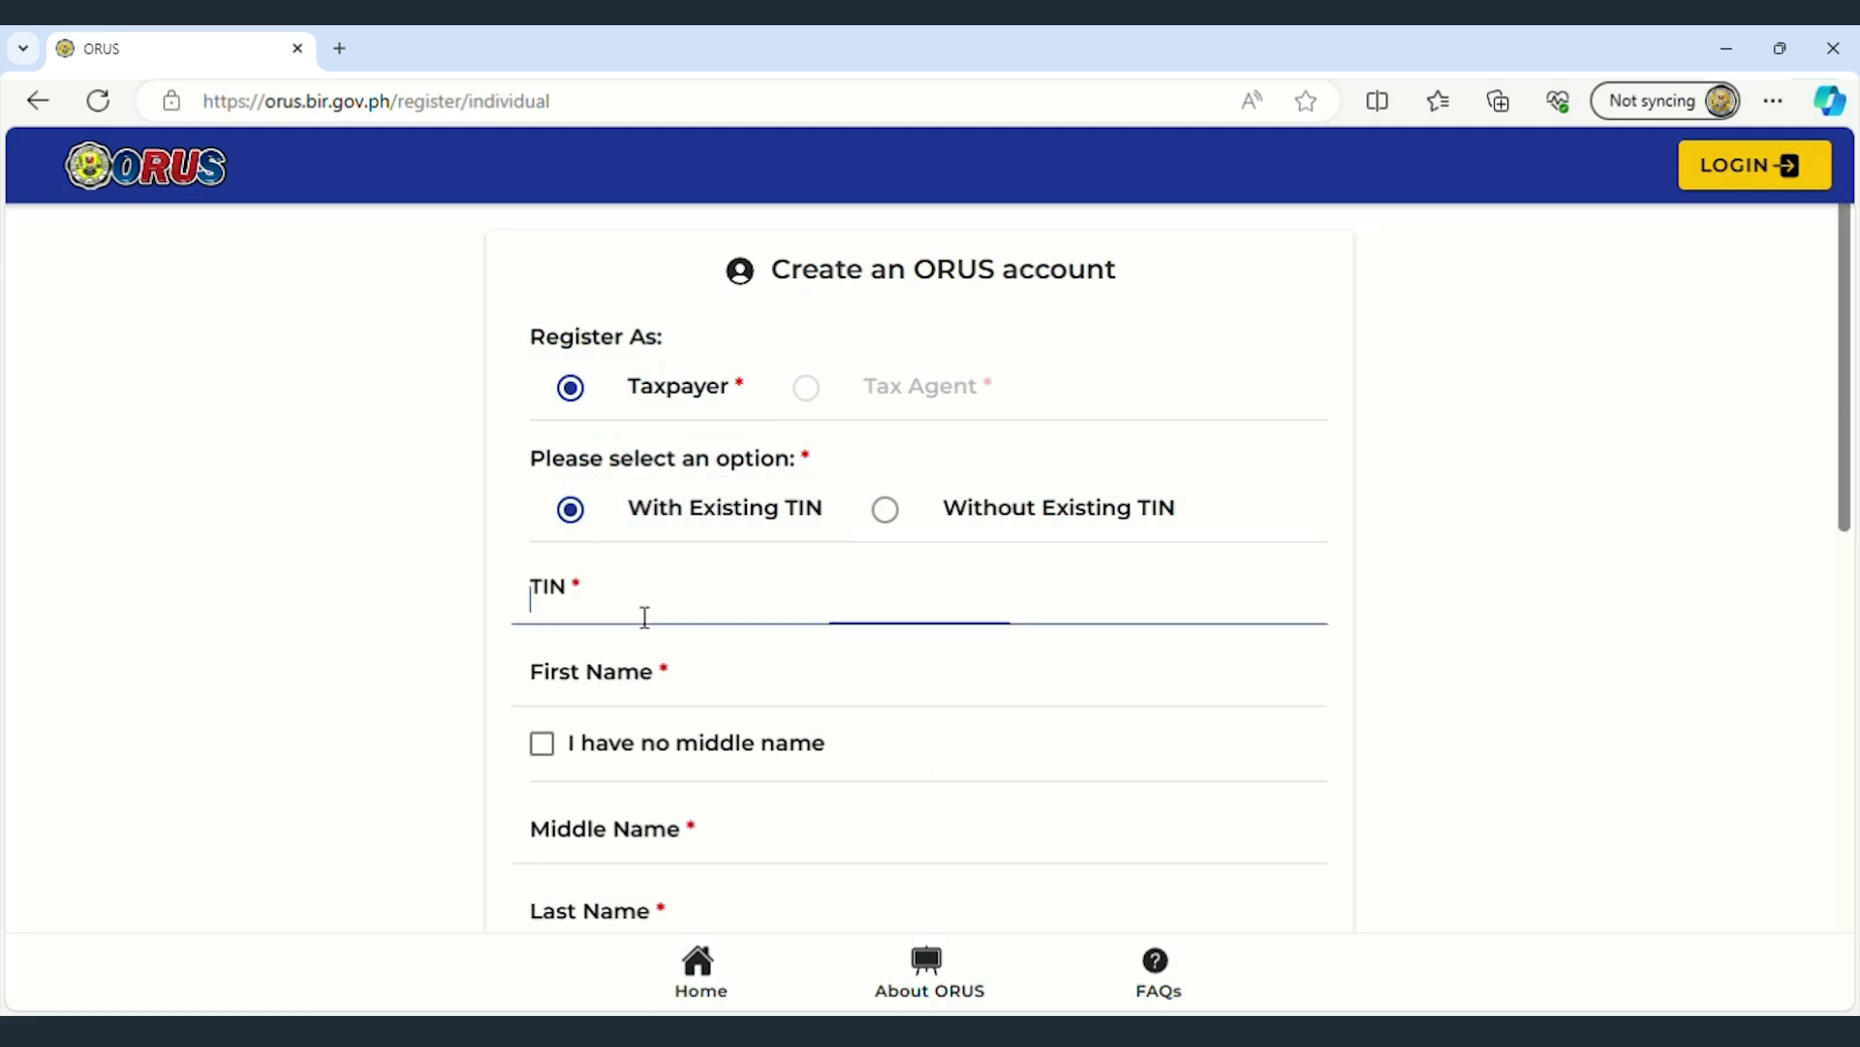
{"action": "type", "text": "123456789"}
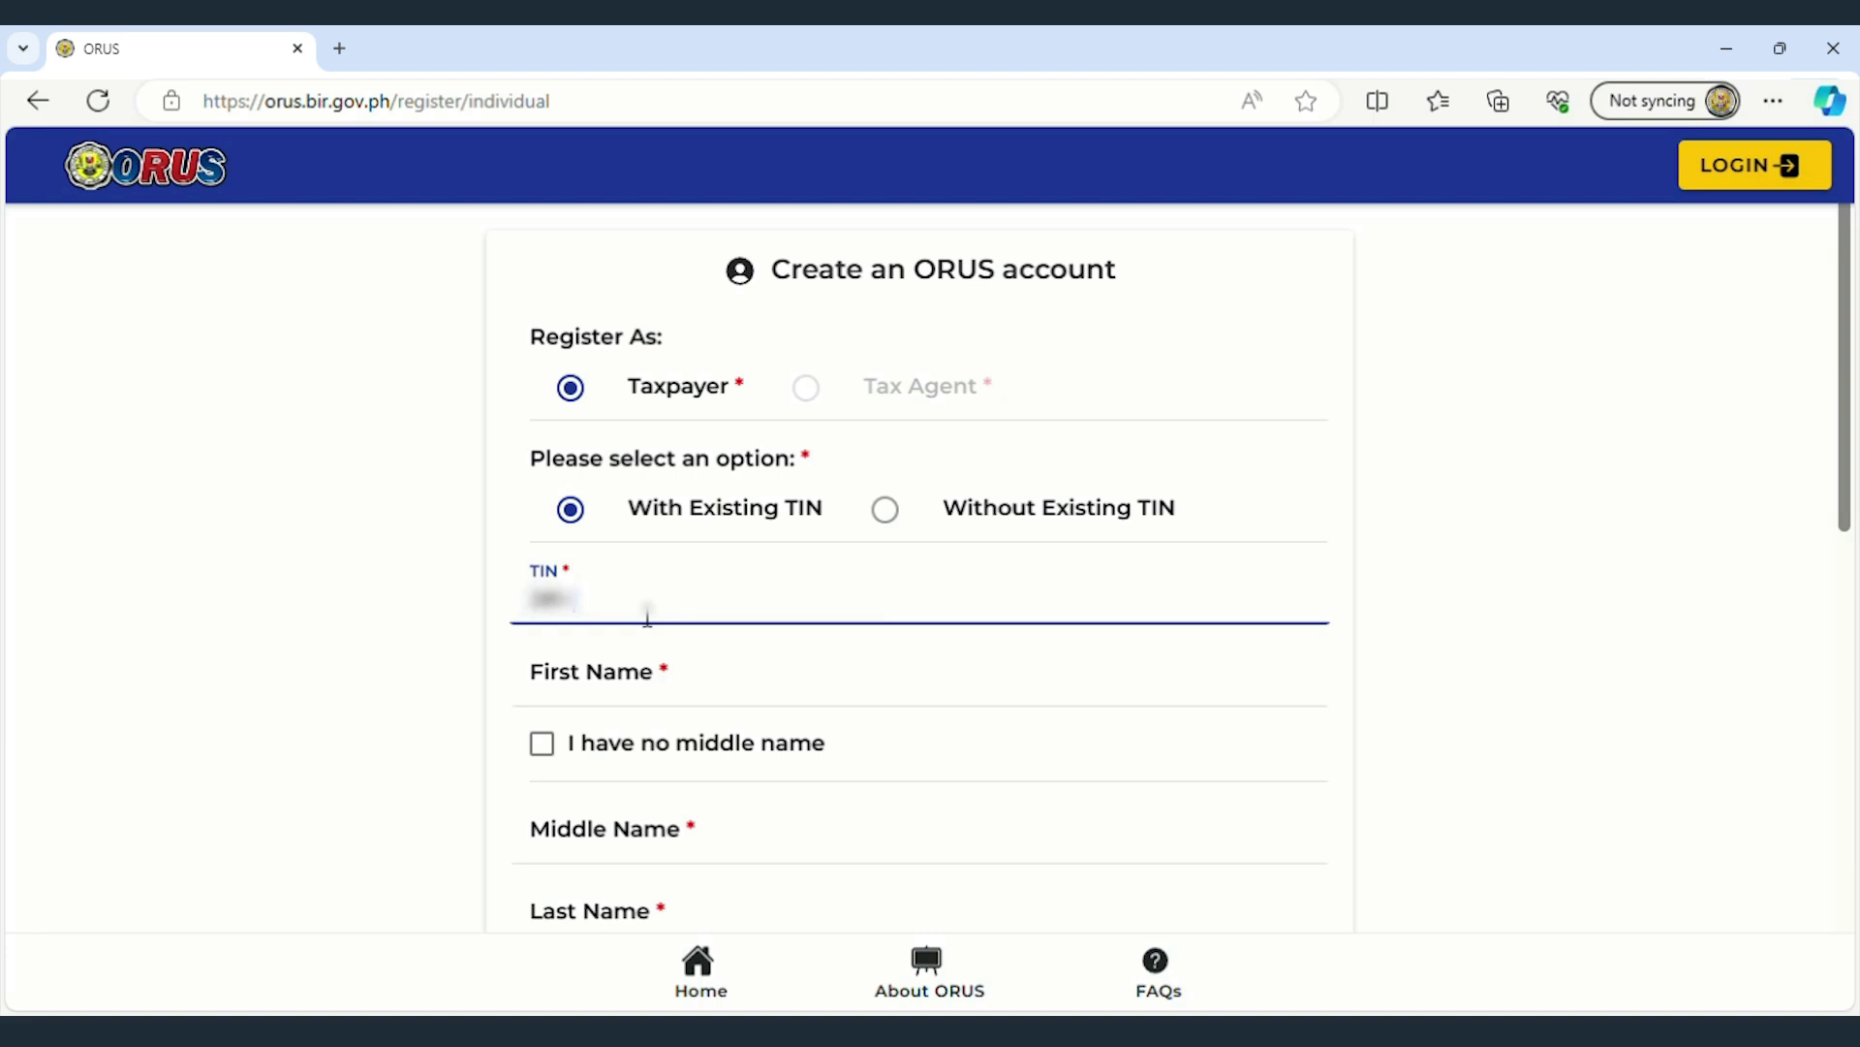
{"action": "type", "text": "000"}
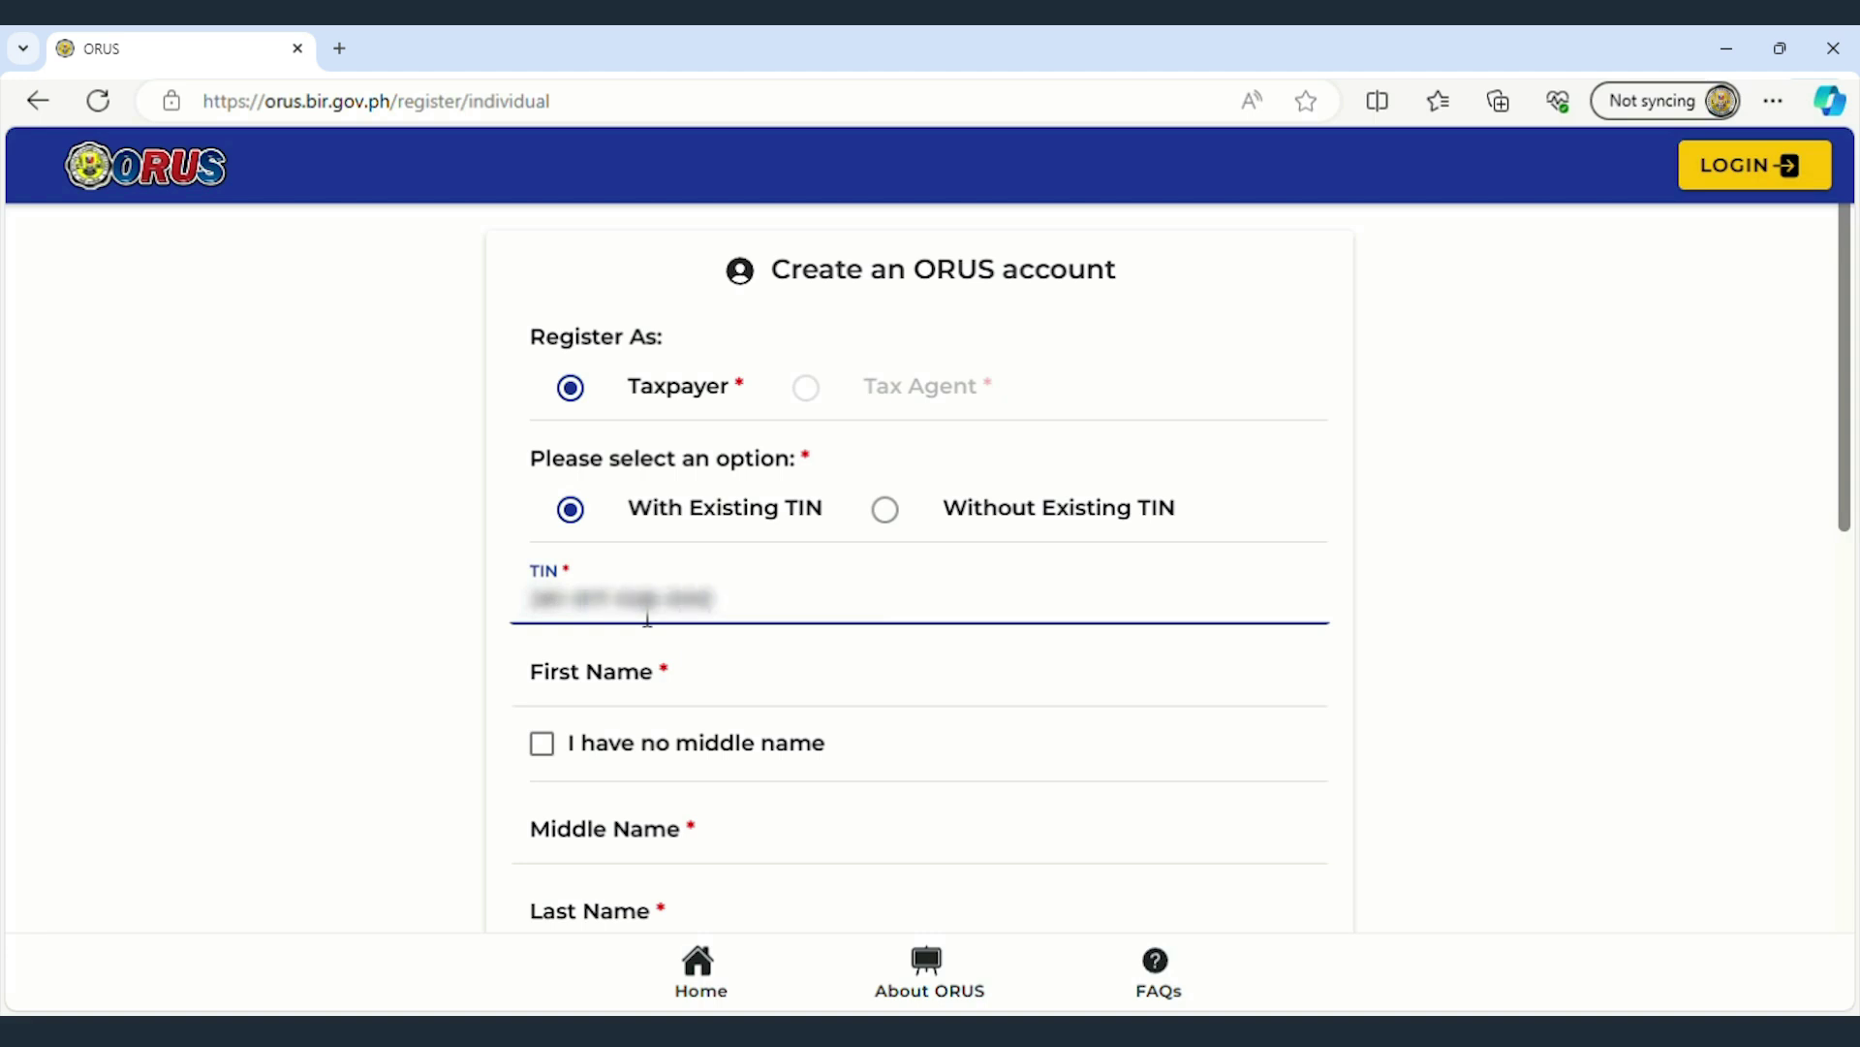
- Fill in the taxpayer's first, middle and last names
{"action": "left_click", "coordinate": [718, 685]}
{"action": "type", "text": "JUAN"}
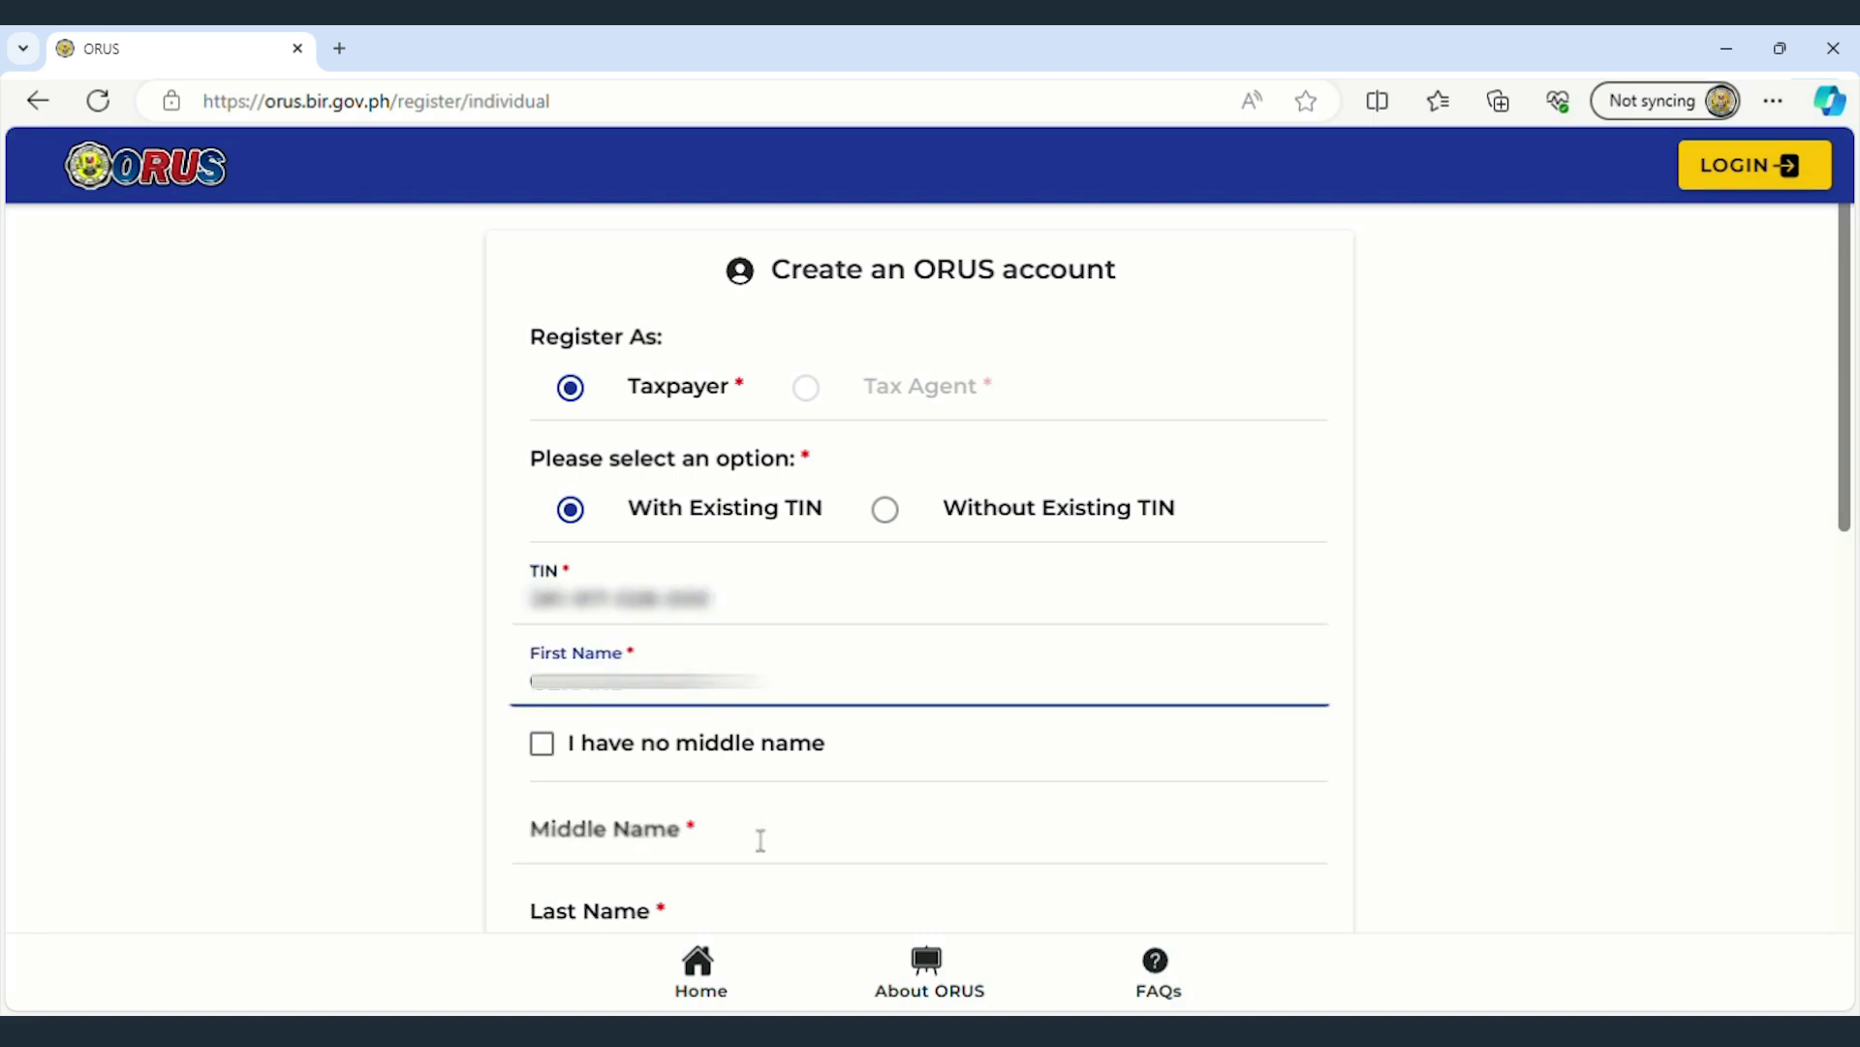
{"action": "left_click", "coordinate": [760, 839]}
{"action": "type", "text": "SANTOS"}
{"action": "left_click", "coordinate": [696, 928]}
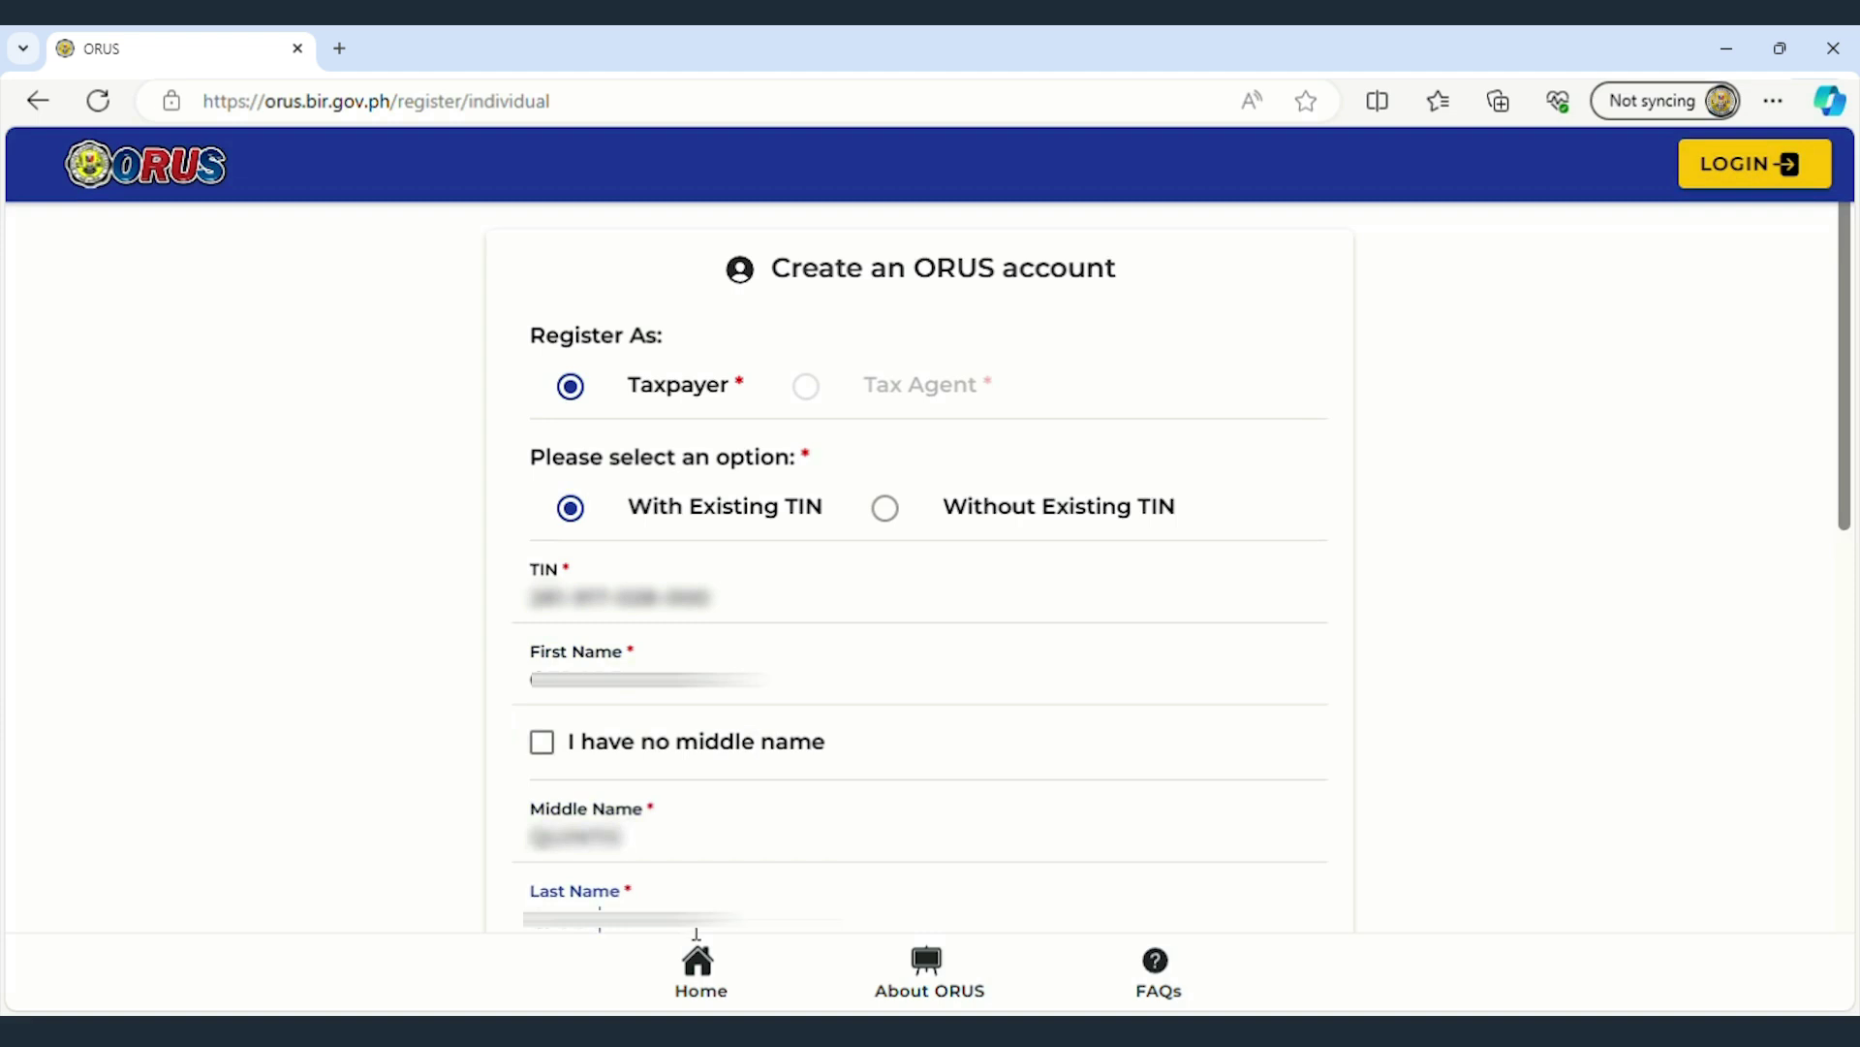
{"action": "type", "text": "DELA CRUZ"}
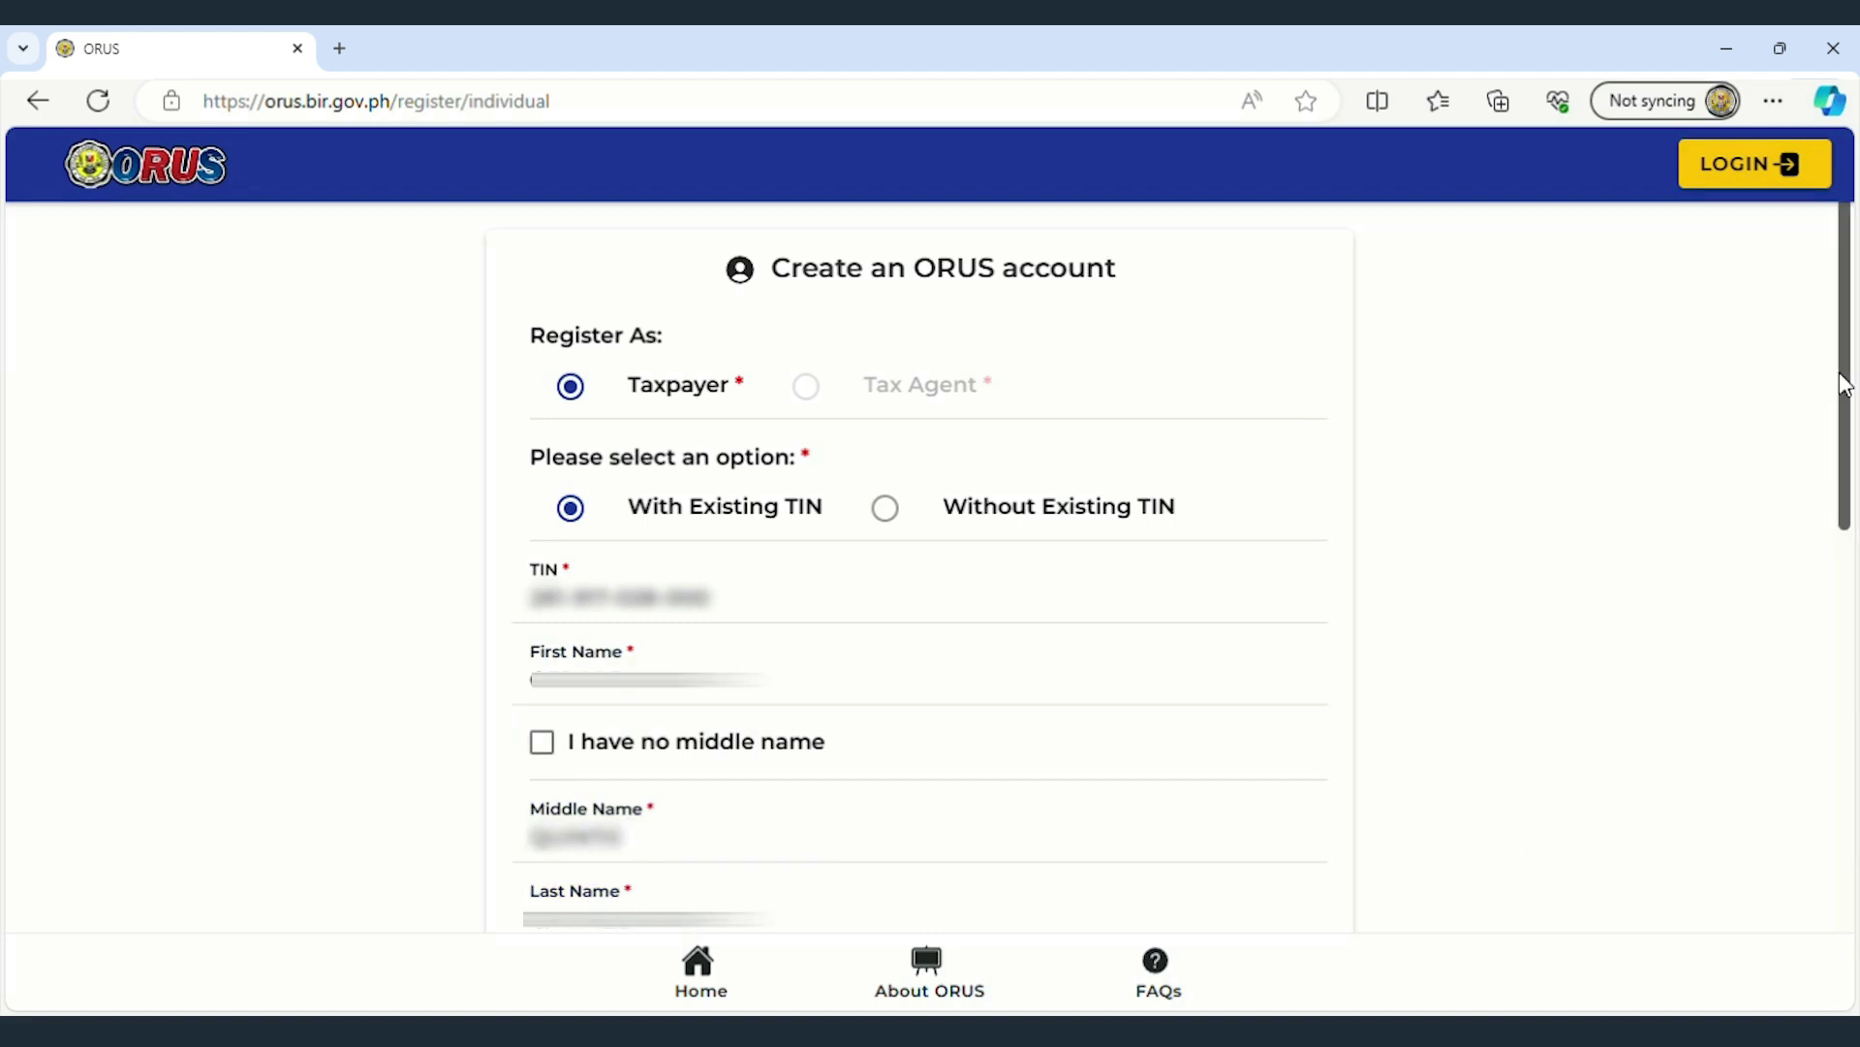
- Set Suffix to N/A and Civil Status to Married
{"action": "left_click_drag", "start_coordinate": [1845, 386], "coordinate": [1846, 669]}
{"action": "left_click", "coordinate": [1299, 249]}
{"action": "left_click", "coordinate": [514, 443]}
{"action": "left_click", "coordinate": [1352, 829]}
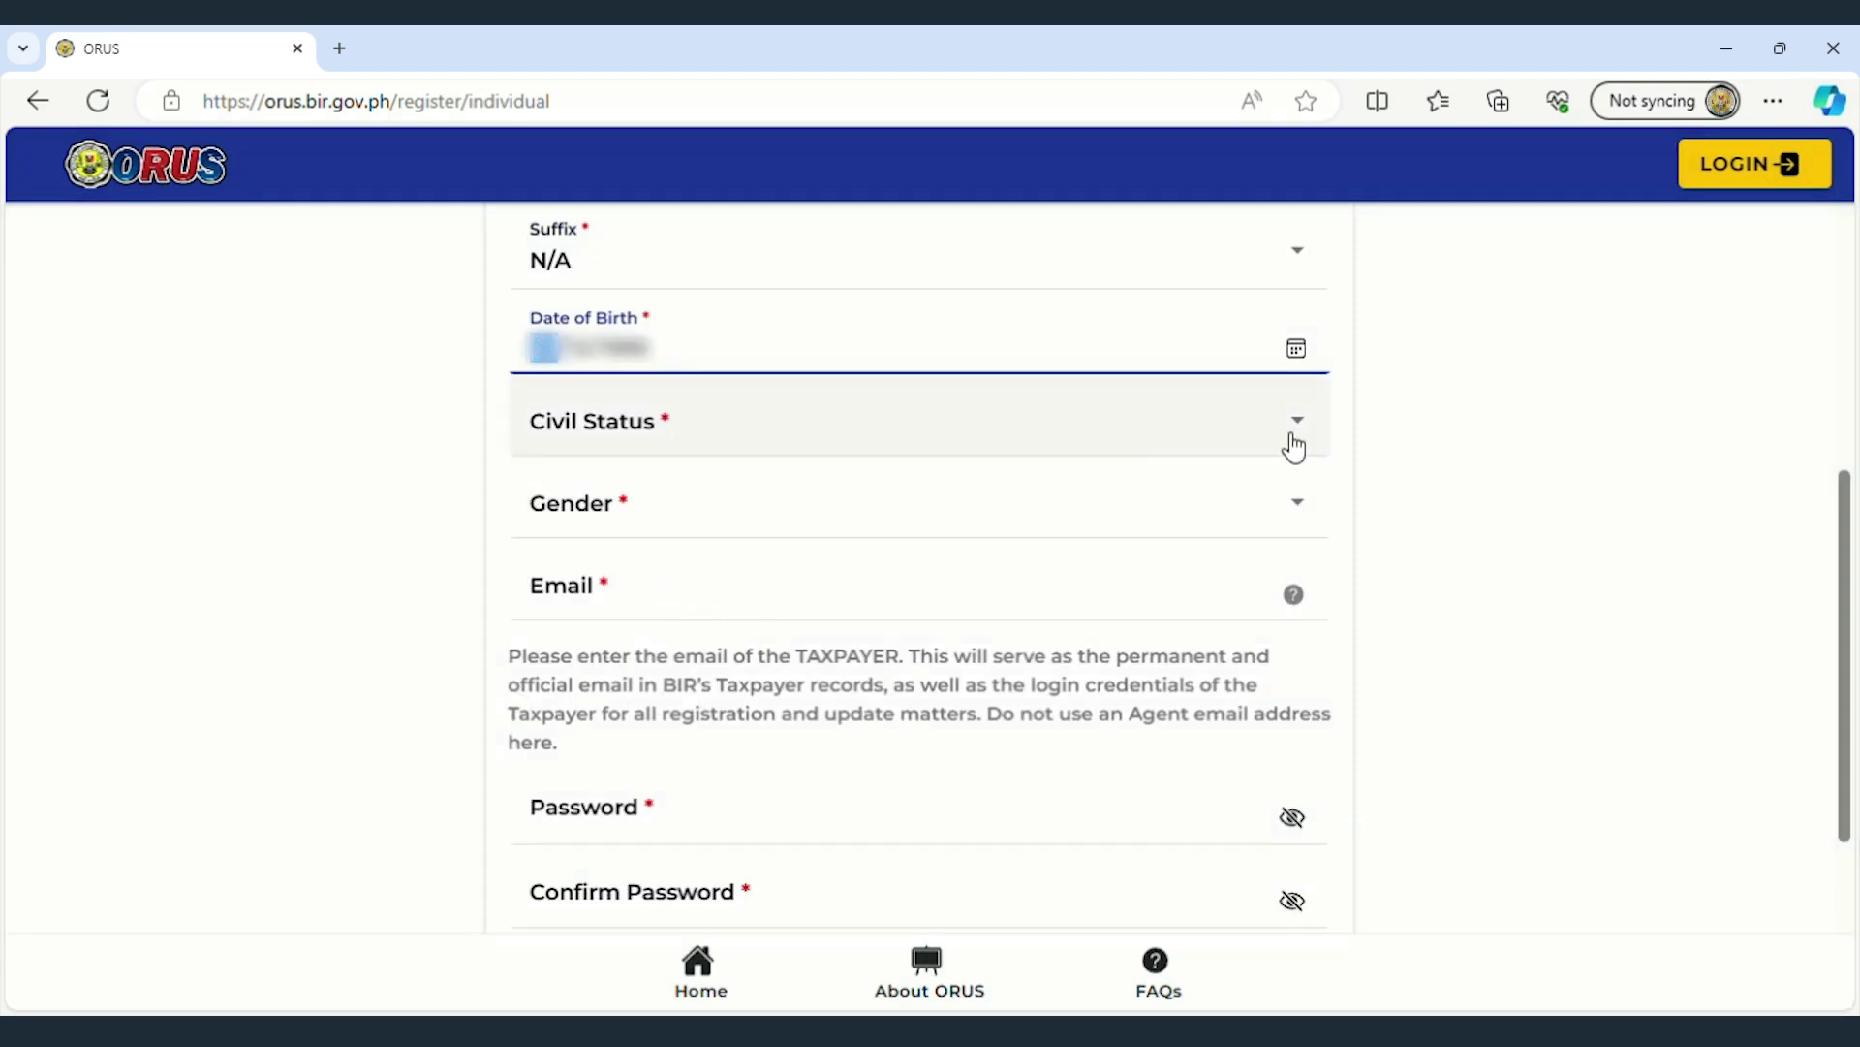
{"action": "left_click", "coordinate": [1295, 447]}
{"action": "left_click", "coordinate": [519, 625]}
{"action": "left_click", "coordinate": [1362, 697]}
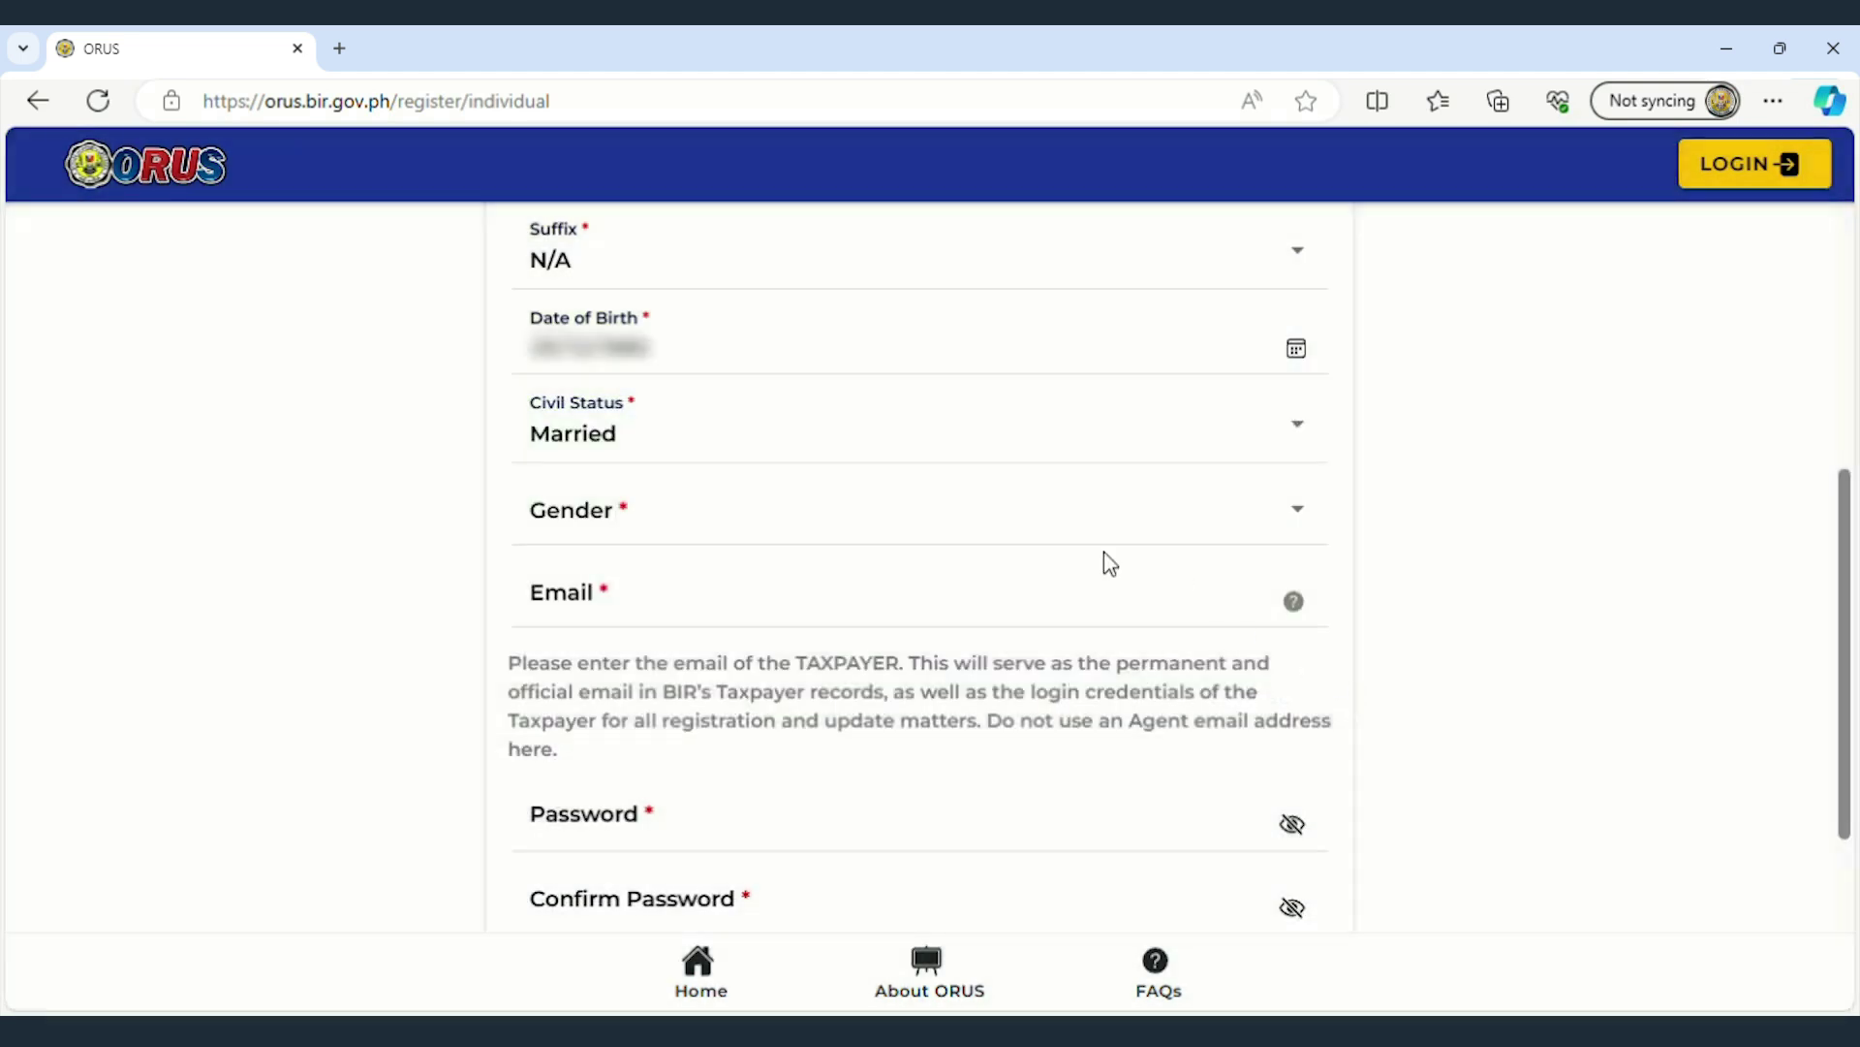
- Set Gender to Male and start typing the taxpayer's Gmail address
{"action": "left_click", "coordinate": [1276, 523]}
{"action": "left_click", "coordinate": [514, 625]}
{"action": "left_click", "coordinate": [1329, 698]}
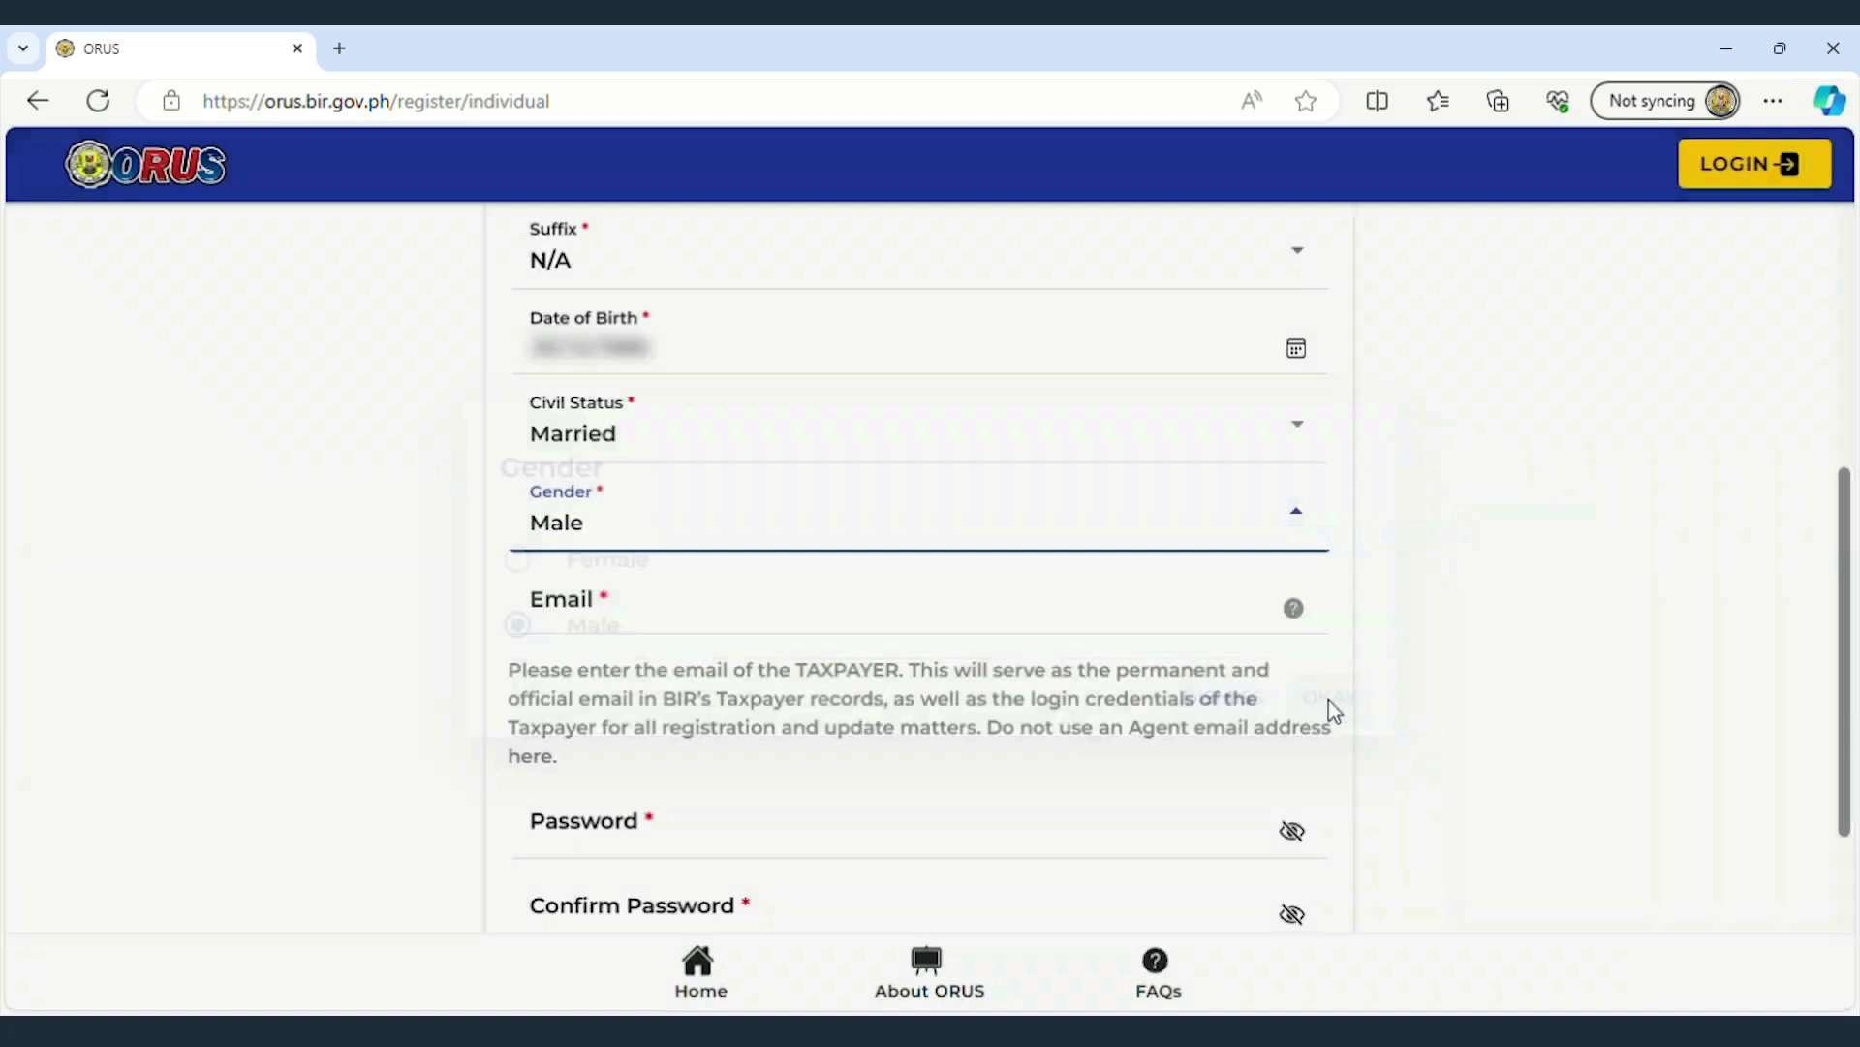
{"action": "left_click", "coordinate": [1198, 620]}
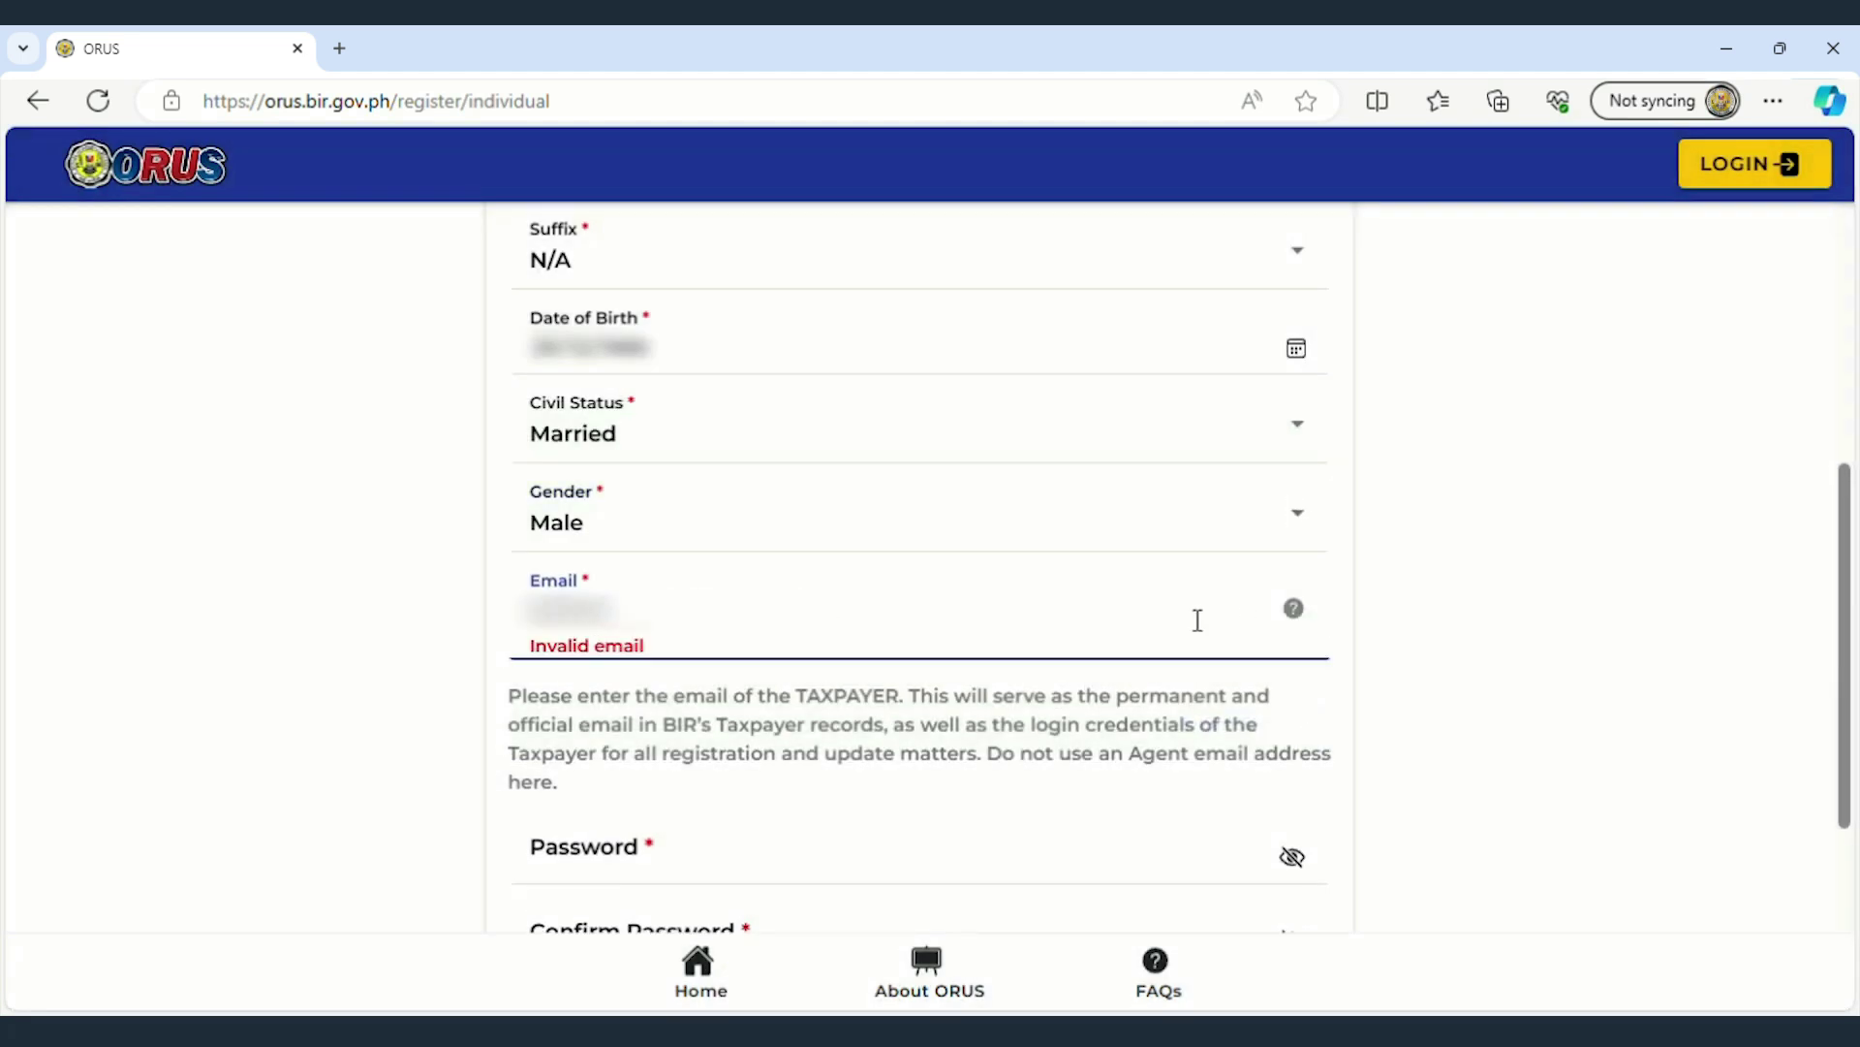
{"action": "type", "text": "@gmail.com"}
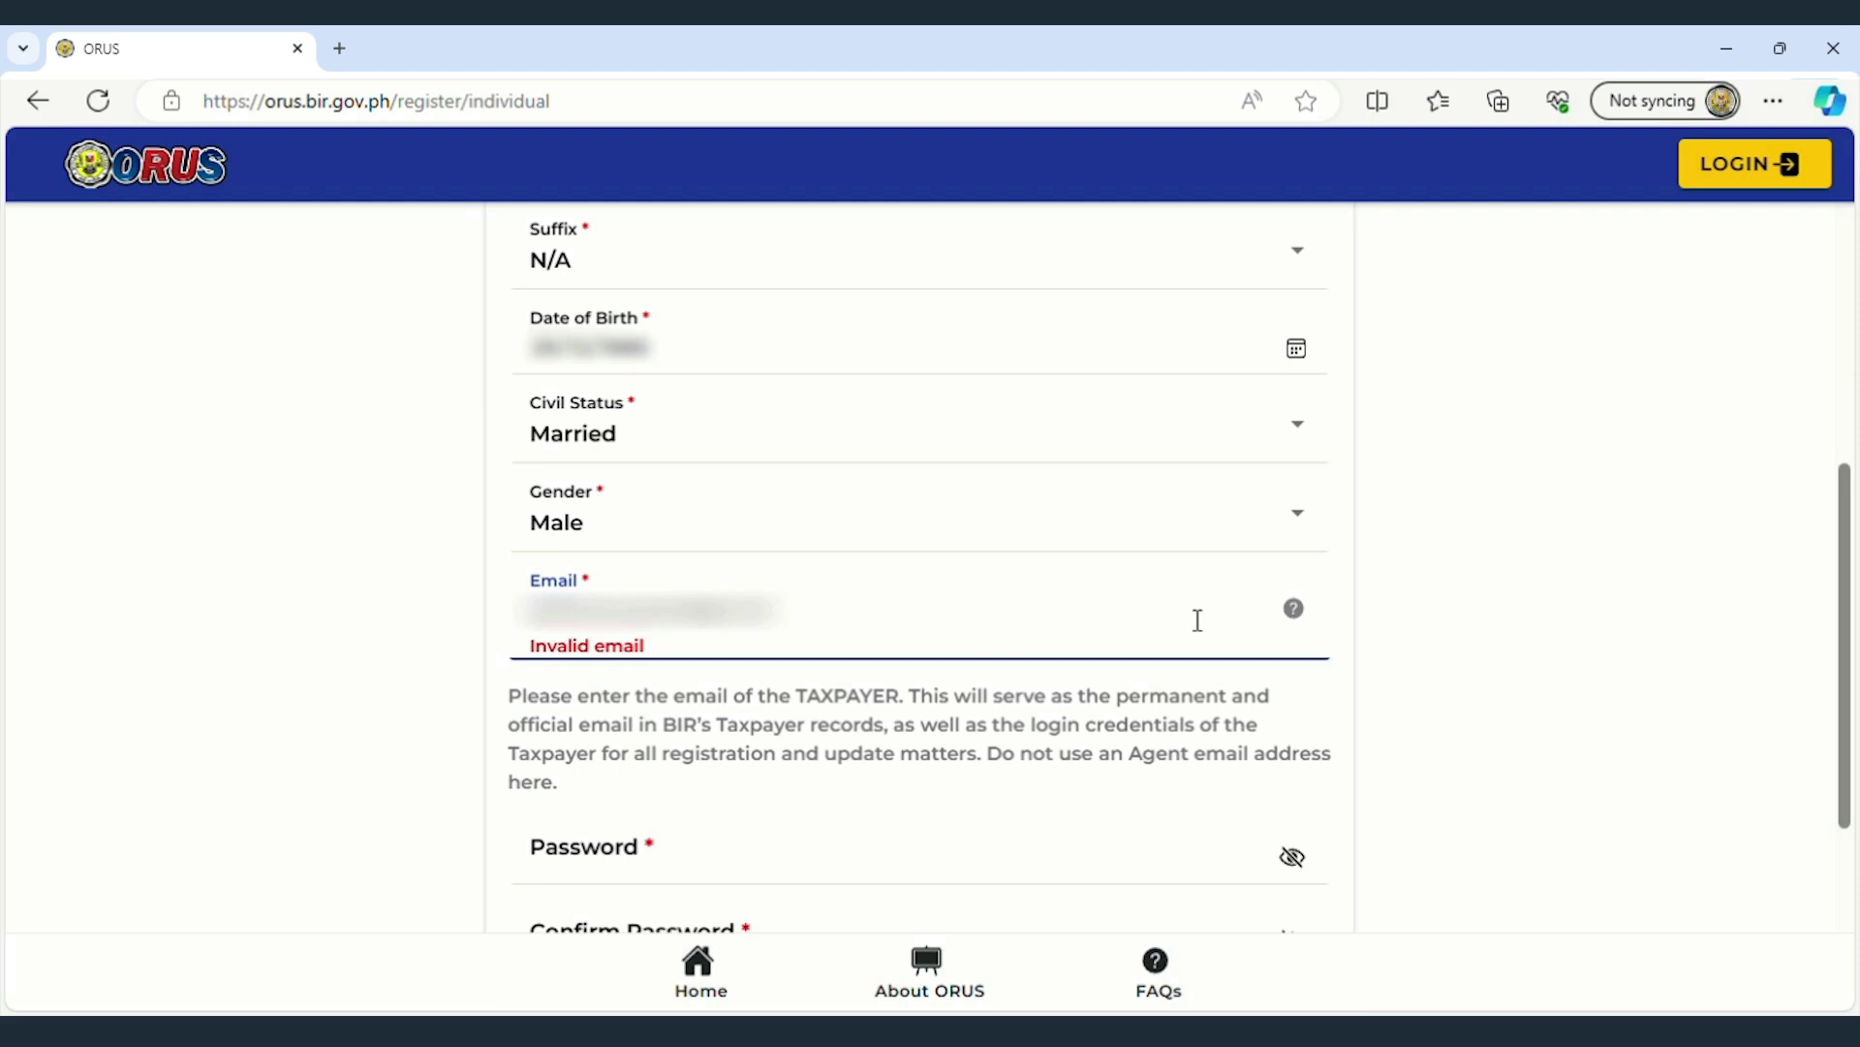
- Enter and confirm the account password, then submit the registration form
{"action": "scroll", "coordinate": [1197, 621], "scroll_direction": "down", "scroll_amount": 3}
{"action": "left_click", "coordinate": [747, 511]}
{"action": "type", "text": "••••••••••••••••"}
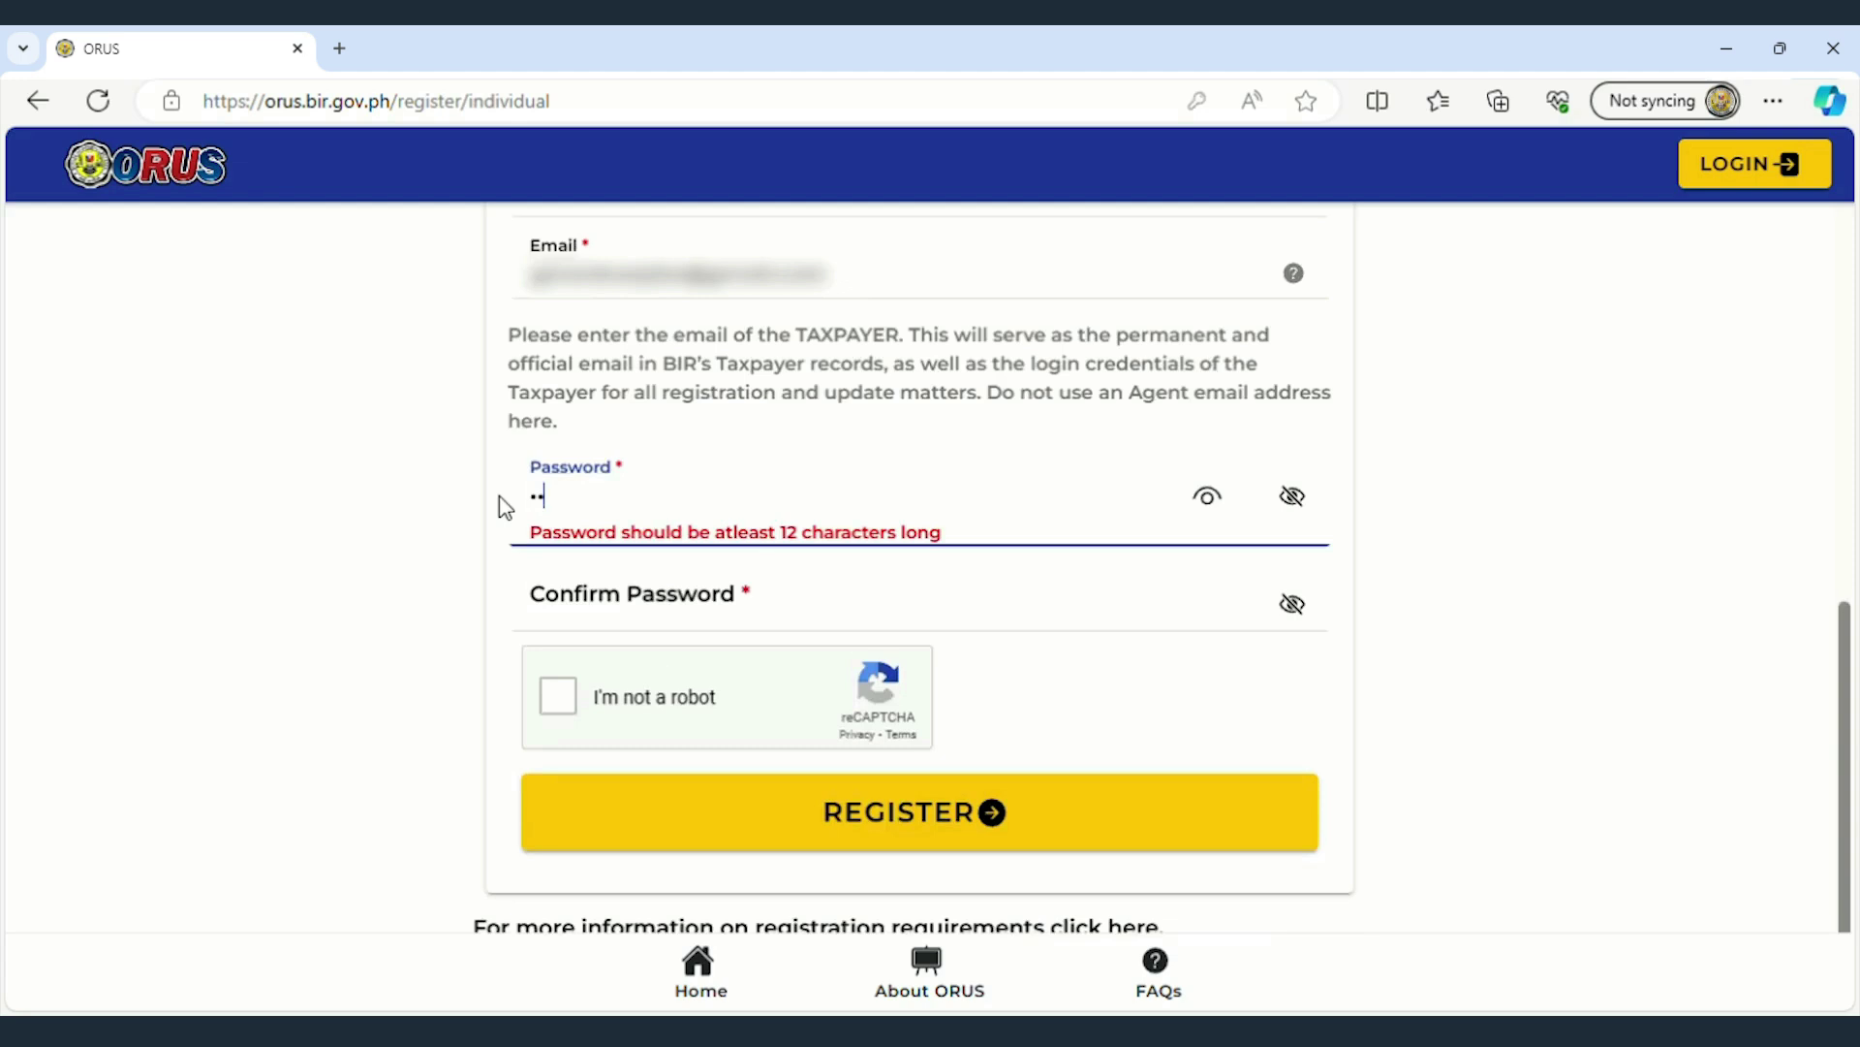
{"action": "left_click", "coordinate": [776, 593]}
{"action": "type", "text": "••••••••"}
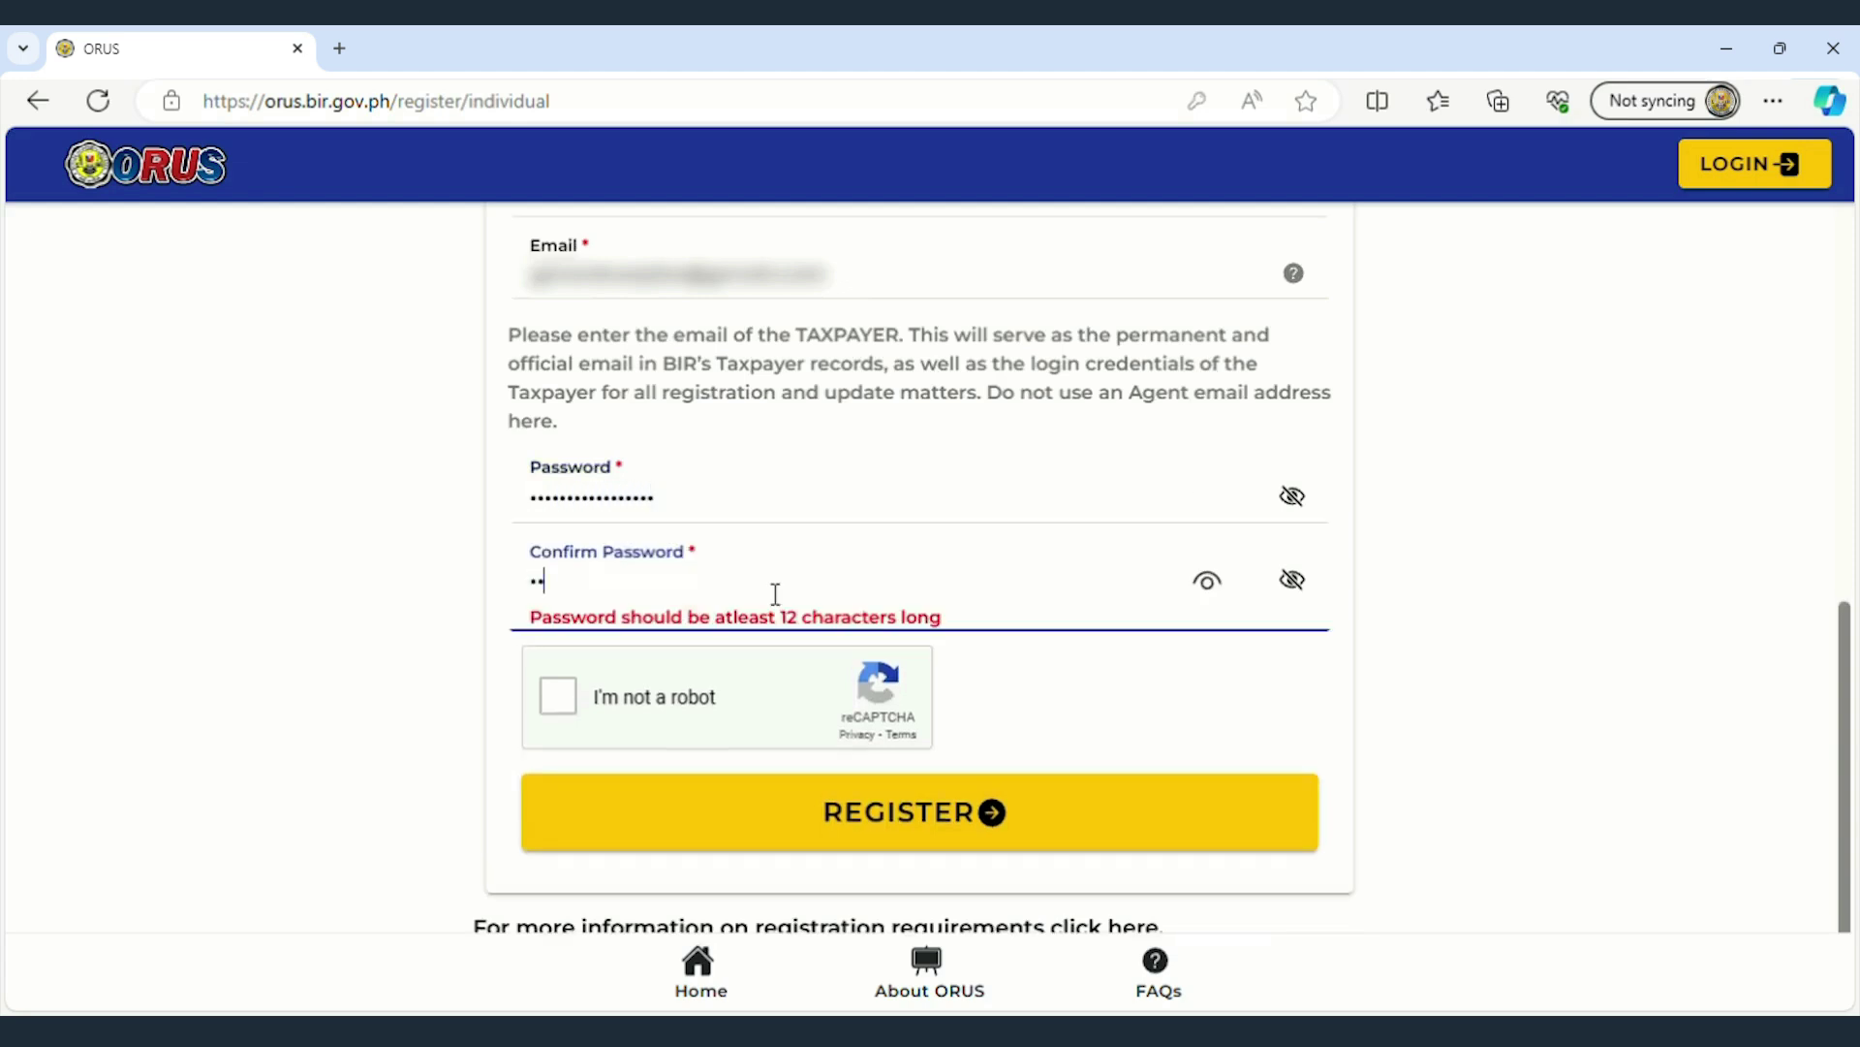
{"action": "type", "text": "•••••••••"}
{"action": "left_click", "coordinate": [558, 695]}
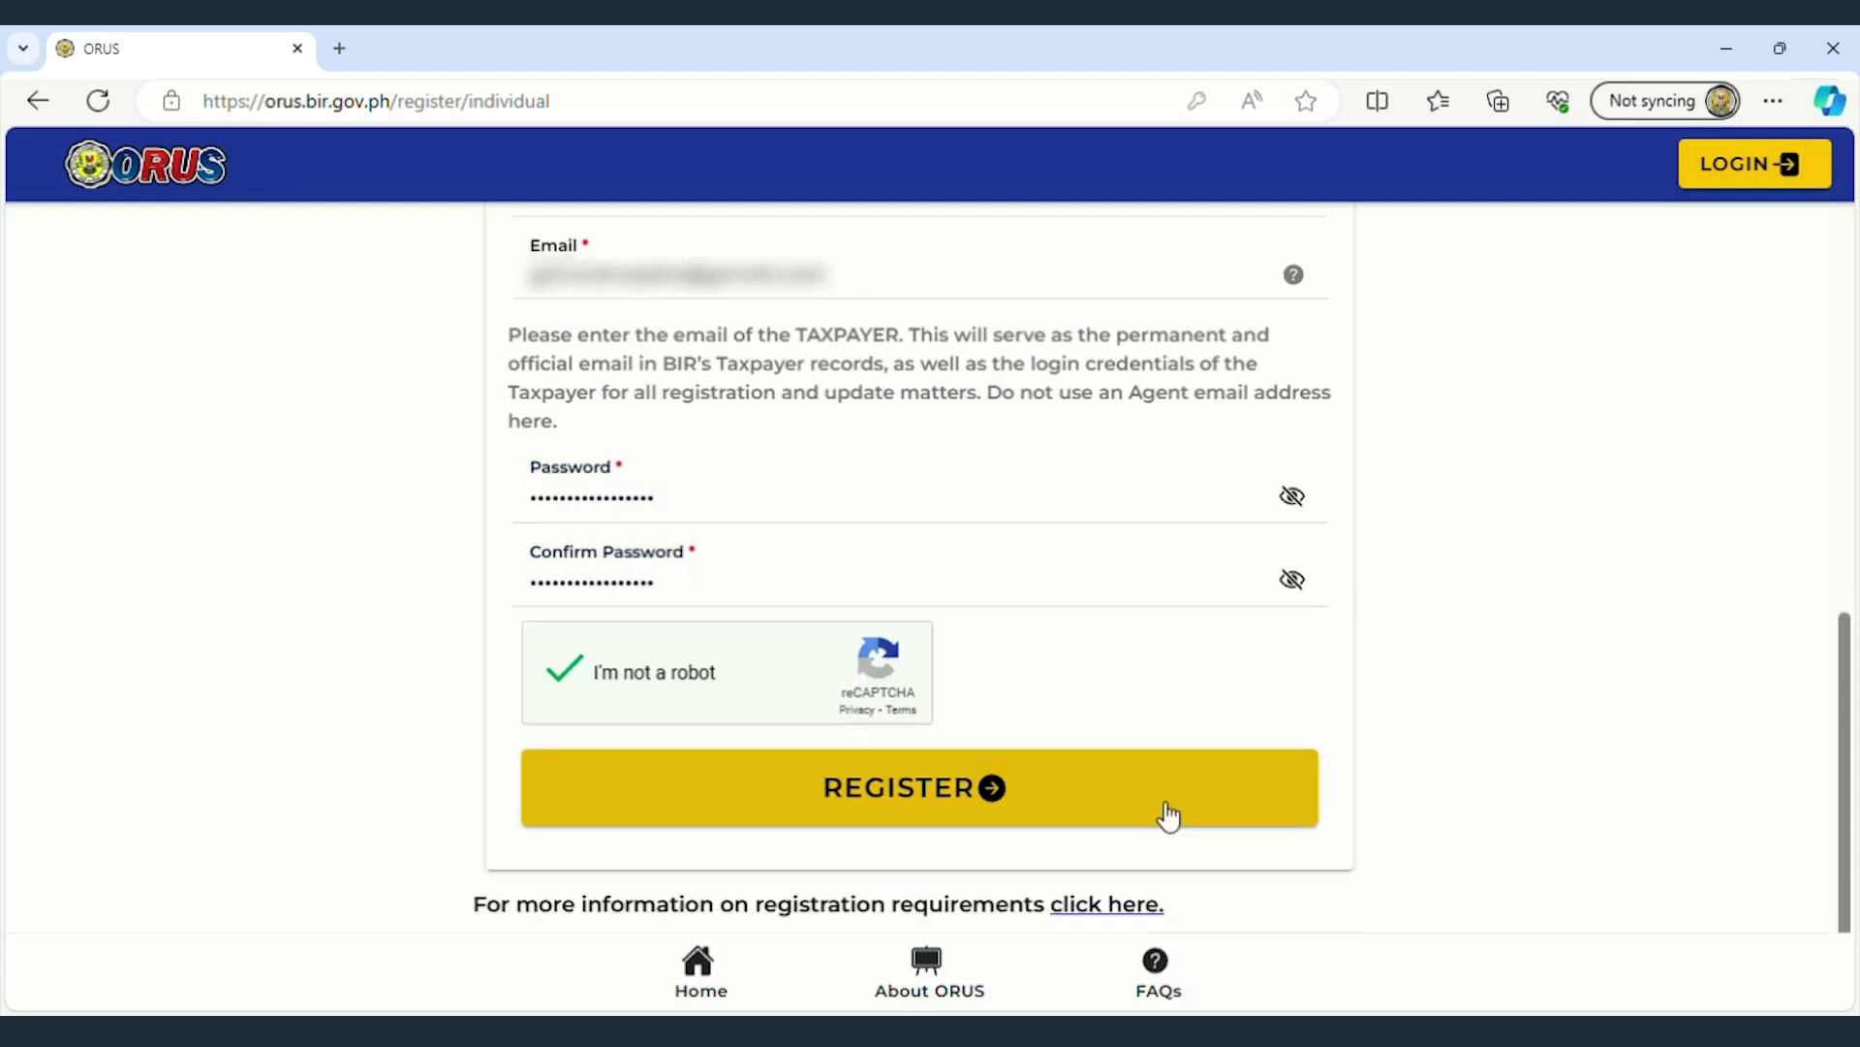
{"action": "left_click", "coordinate": [1188, 804]}
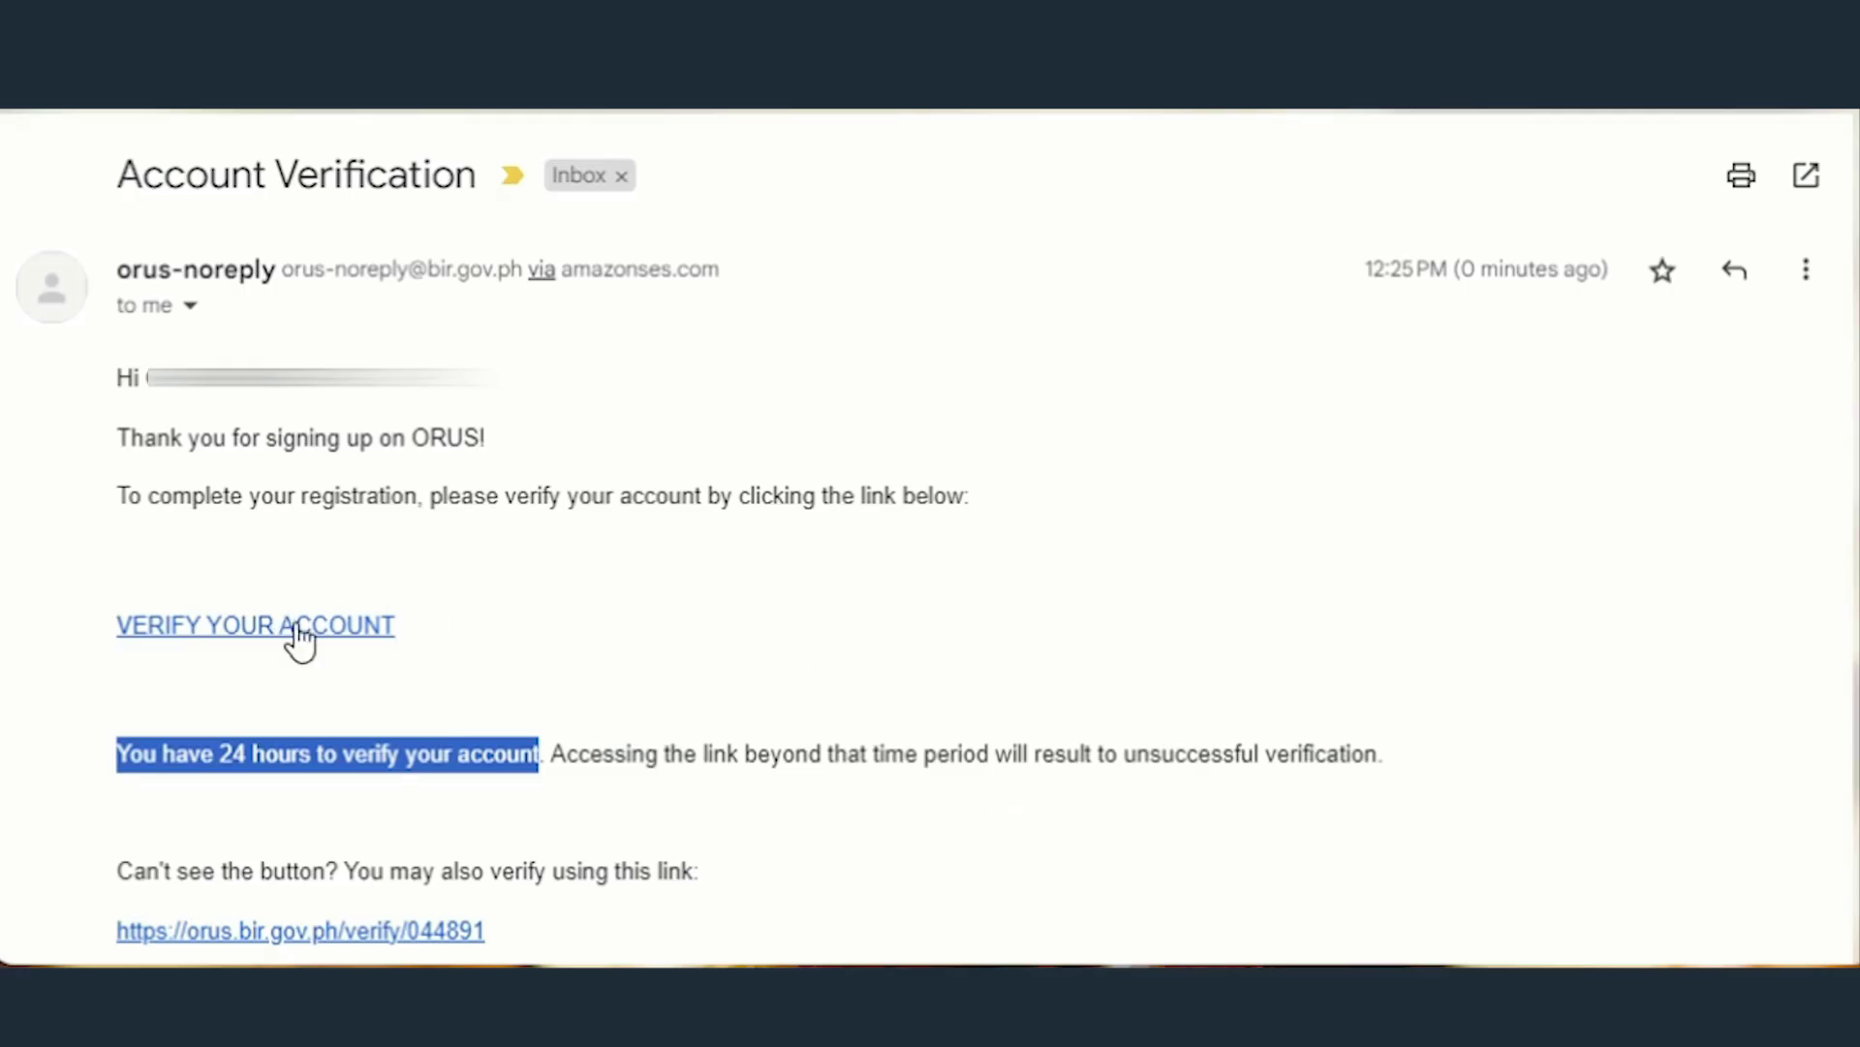
- Follow the VERIFY YOUR ACCOUNT link in the orus-noreply Account Verification email
{"action": "left_click", "coordinate": [290, 683]}
{"action": "left_click_drag", "start_coordinate": [71, 634], "coordinate": [403, 657]}
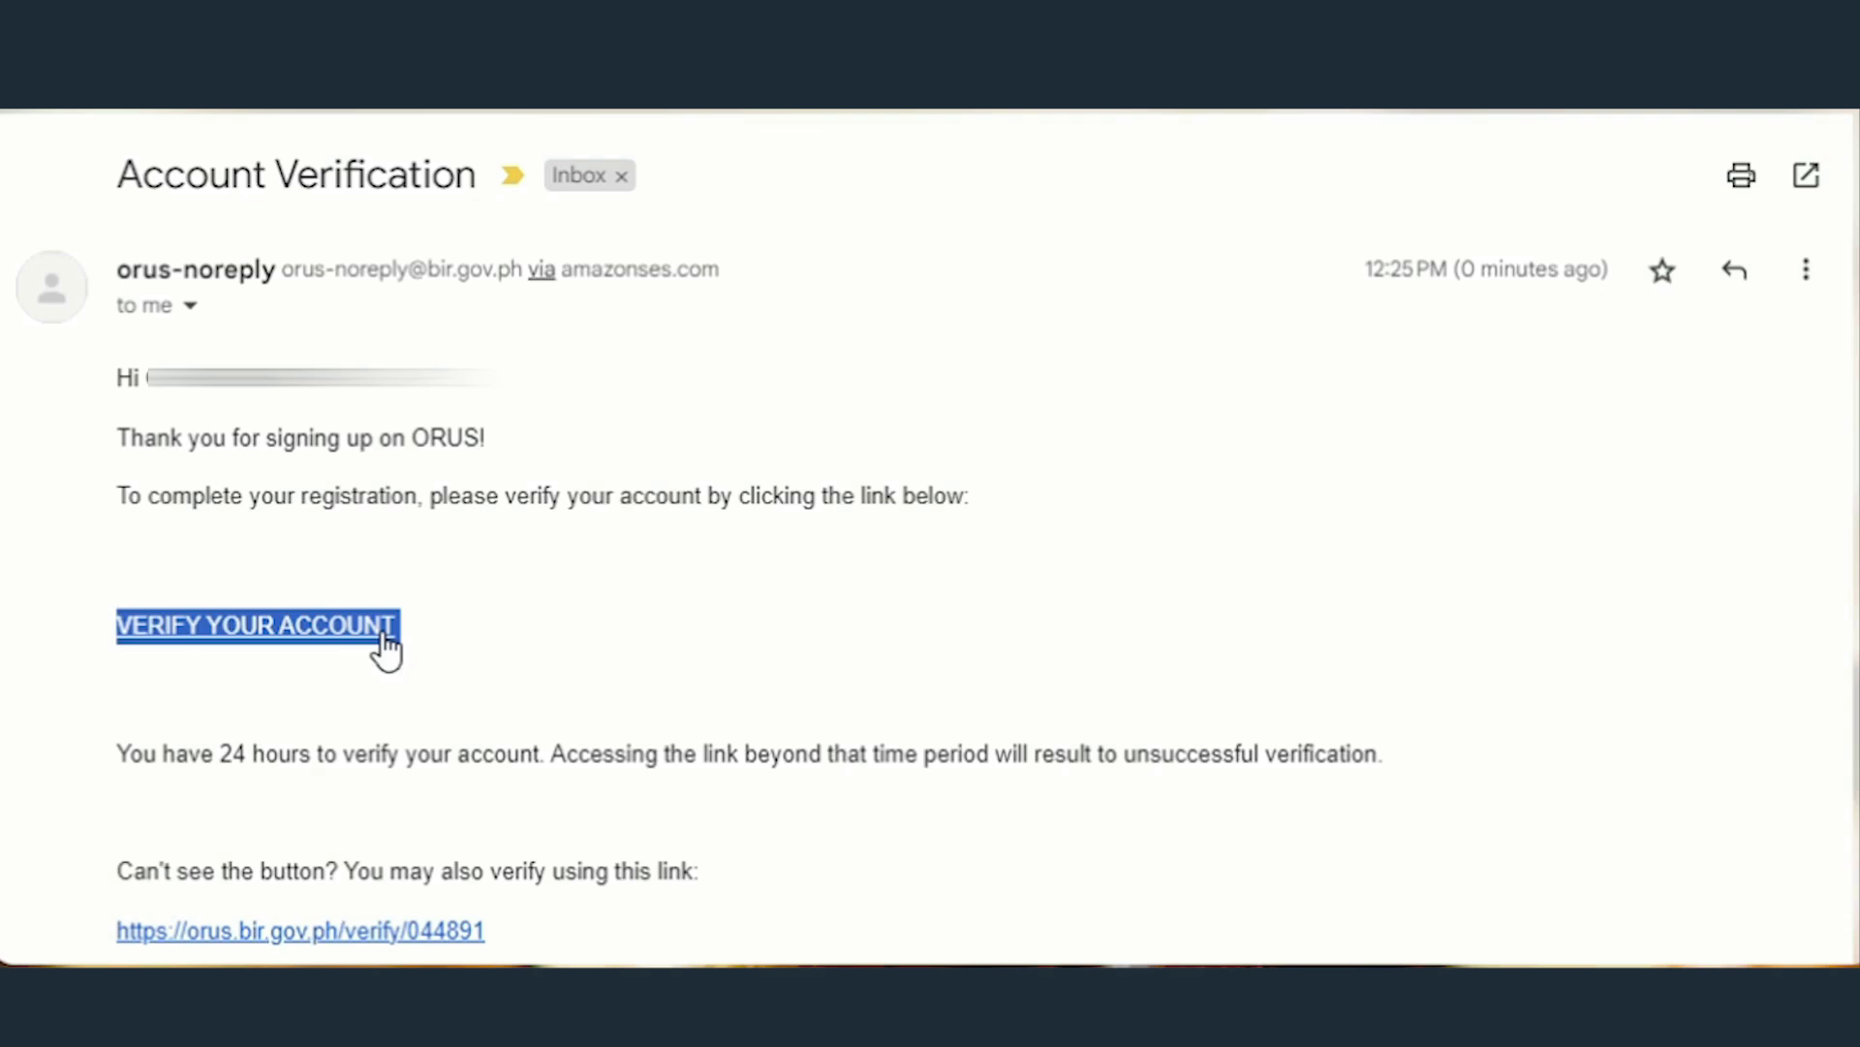
{"action": "left_click", "coordinate": [386, 647]}
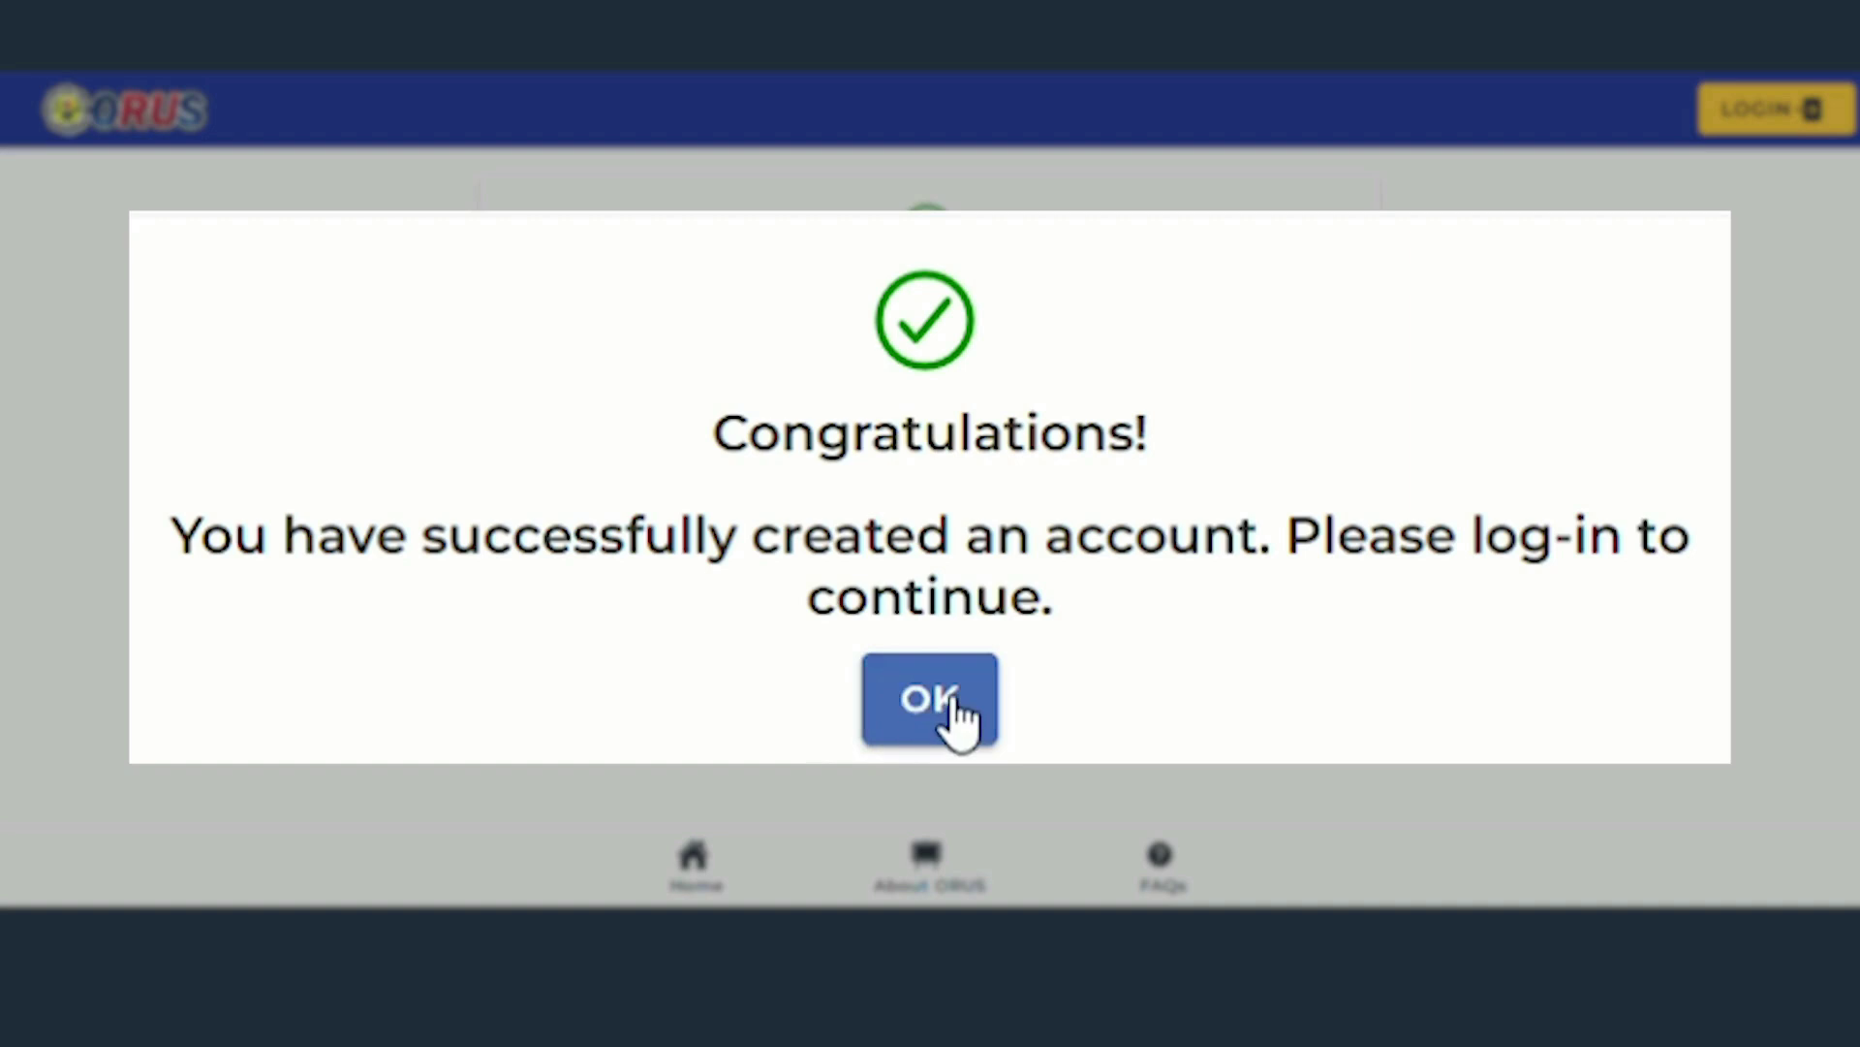
- Enter the account password, pass the reCAPTCHA and log in as Taxpayer
{"action": "type", "text": "••••••••••••••"}
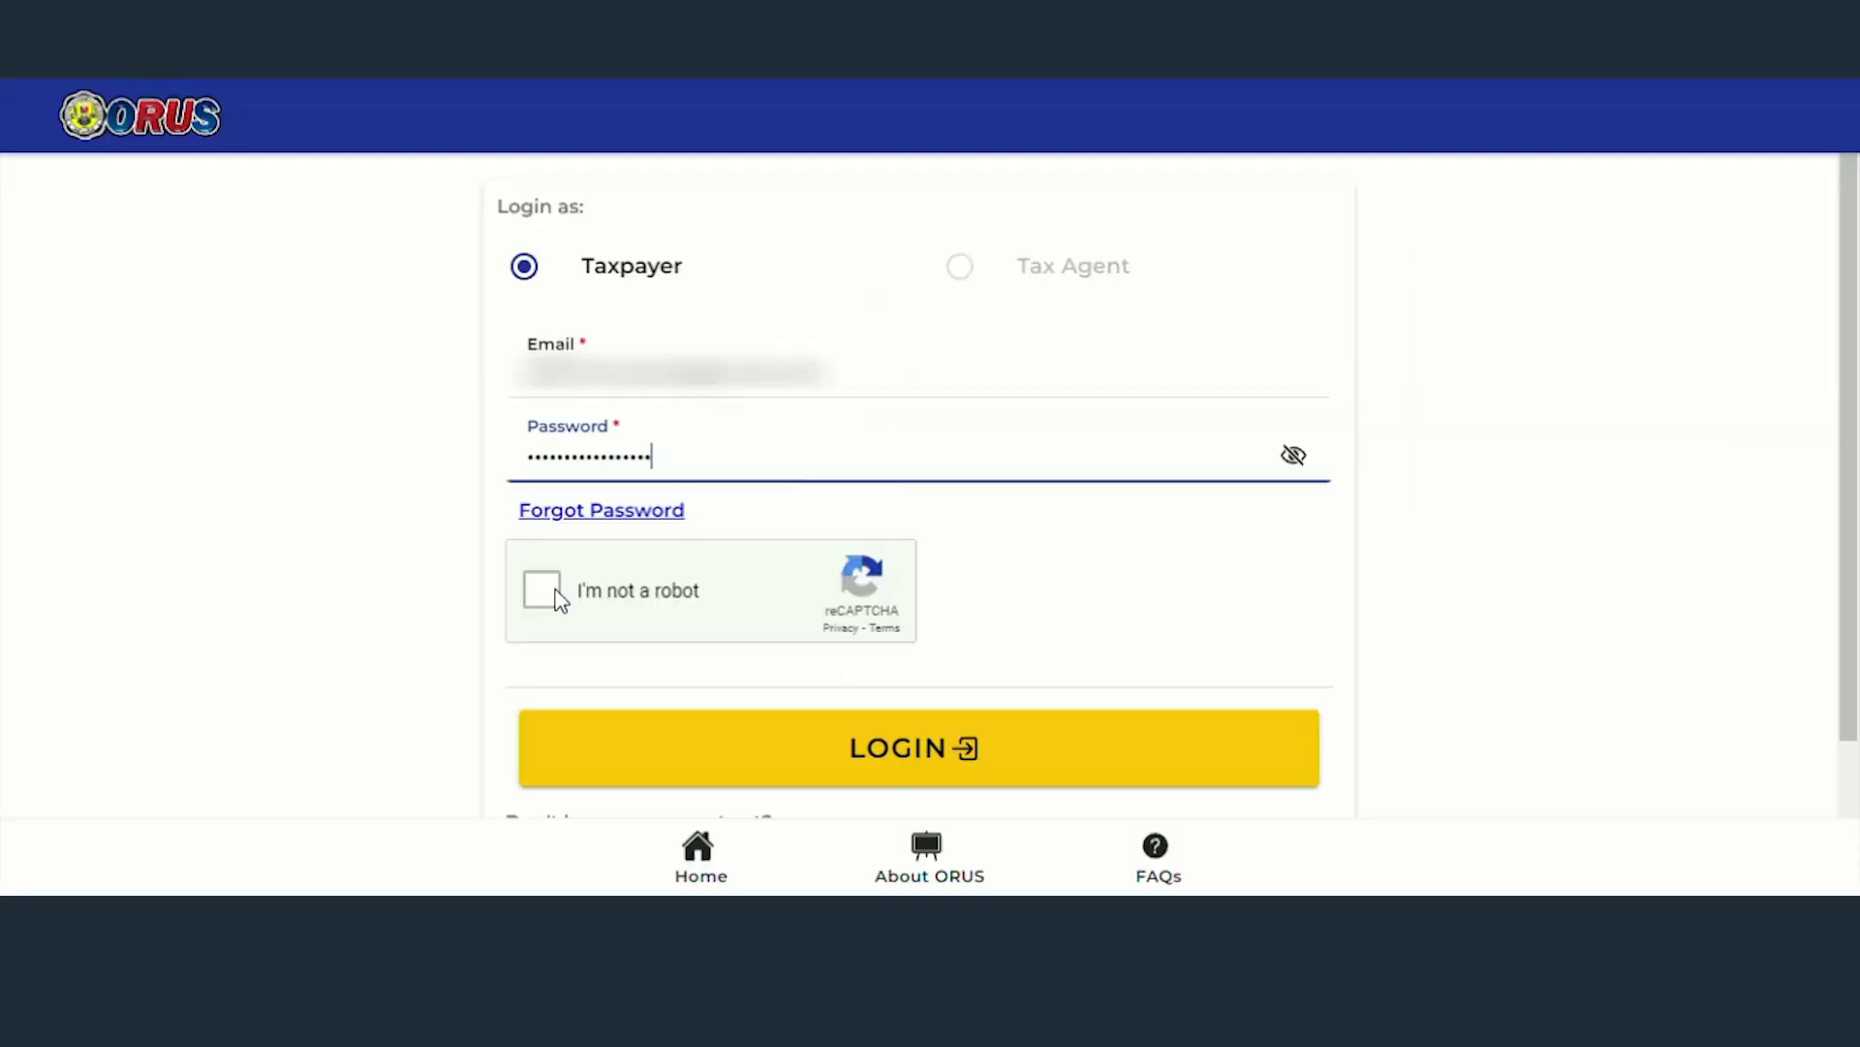
{"action": "left_click", "coordinate": [531, 593]}
{"action": "left_click", "coordinate": [951, 750]}
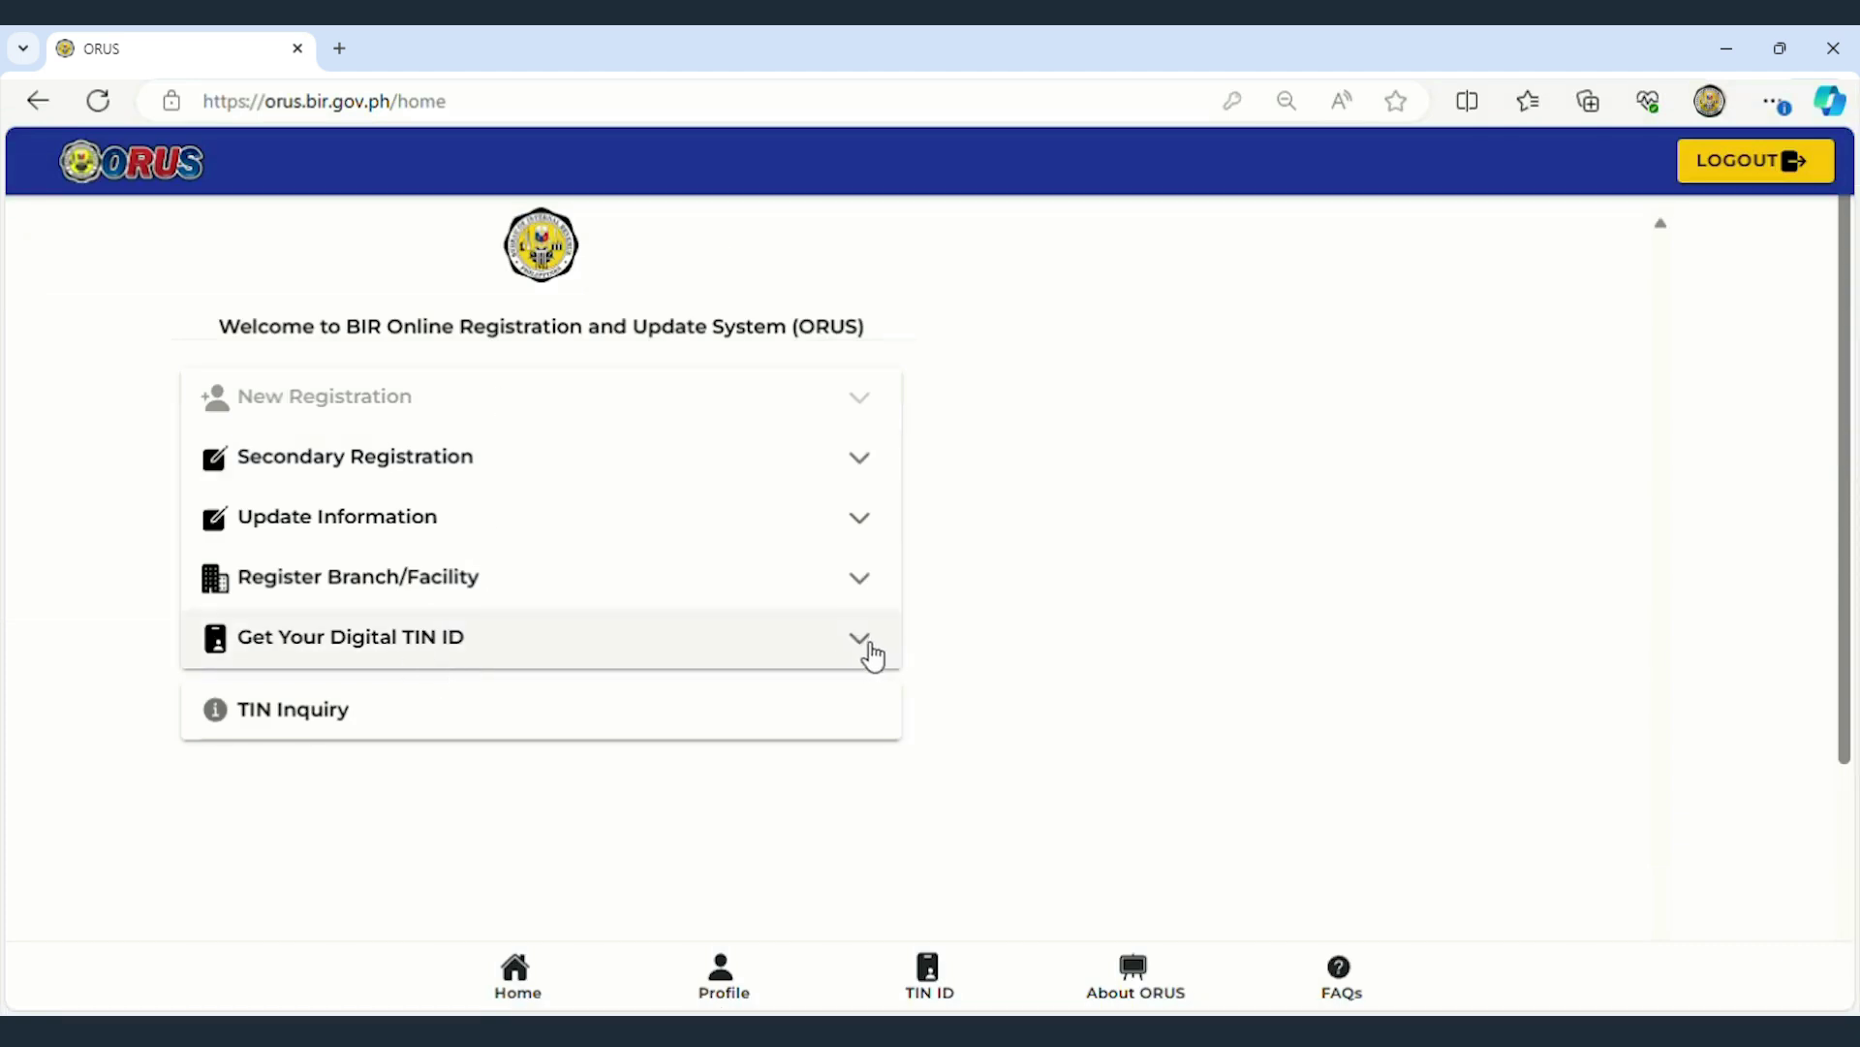
- Expand Get Your Digital TIN ID and open View Your Digital TIN ID
{"action": "left_click", "coordinate": [870, 649]}
{"action": "left_click_drag", "start_coordinate": [199, 706], "coordinate": [451, 724]}
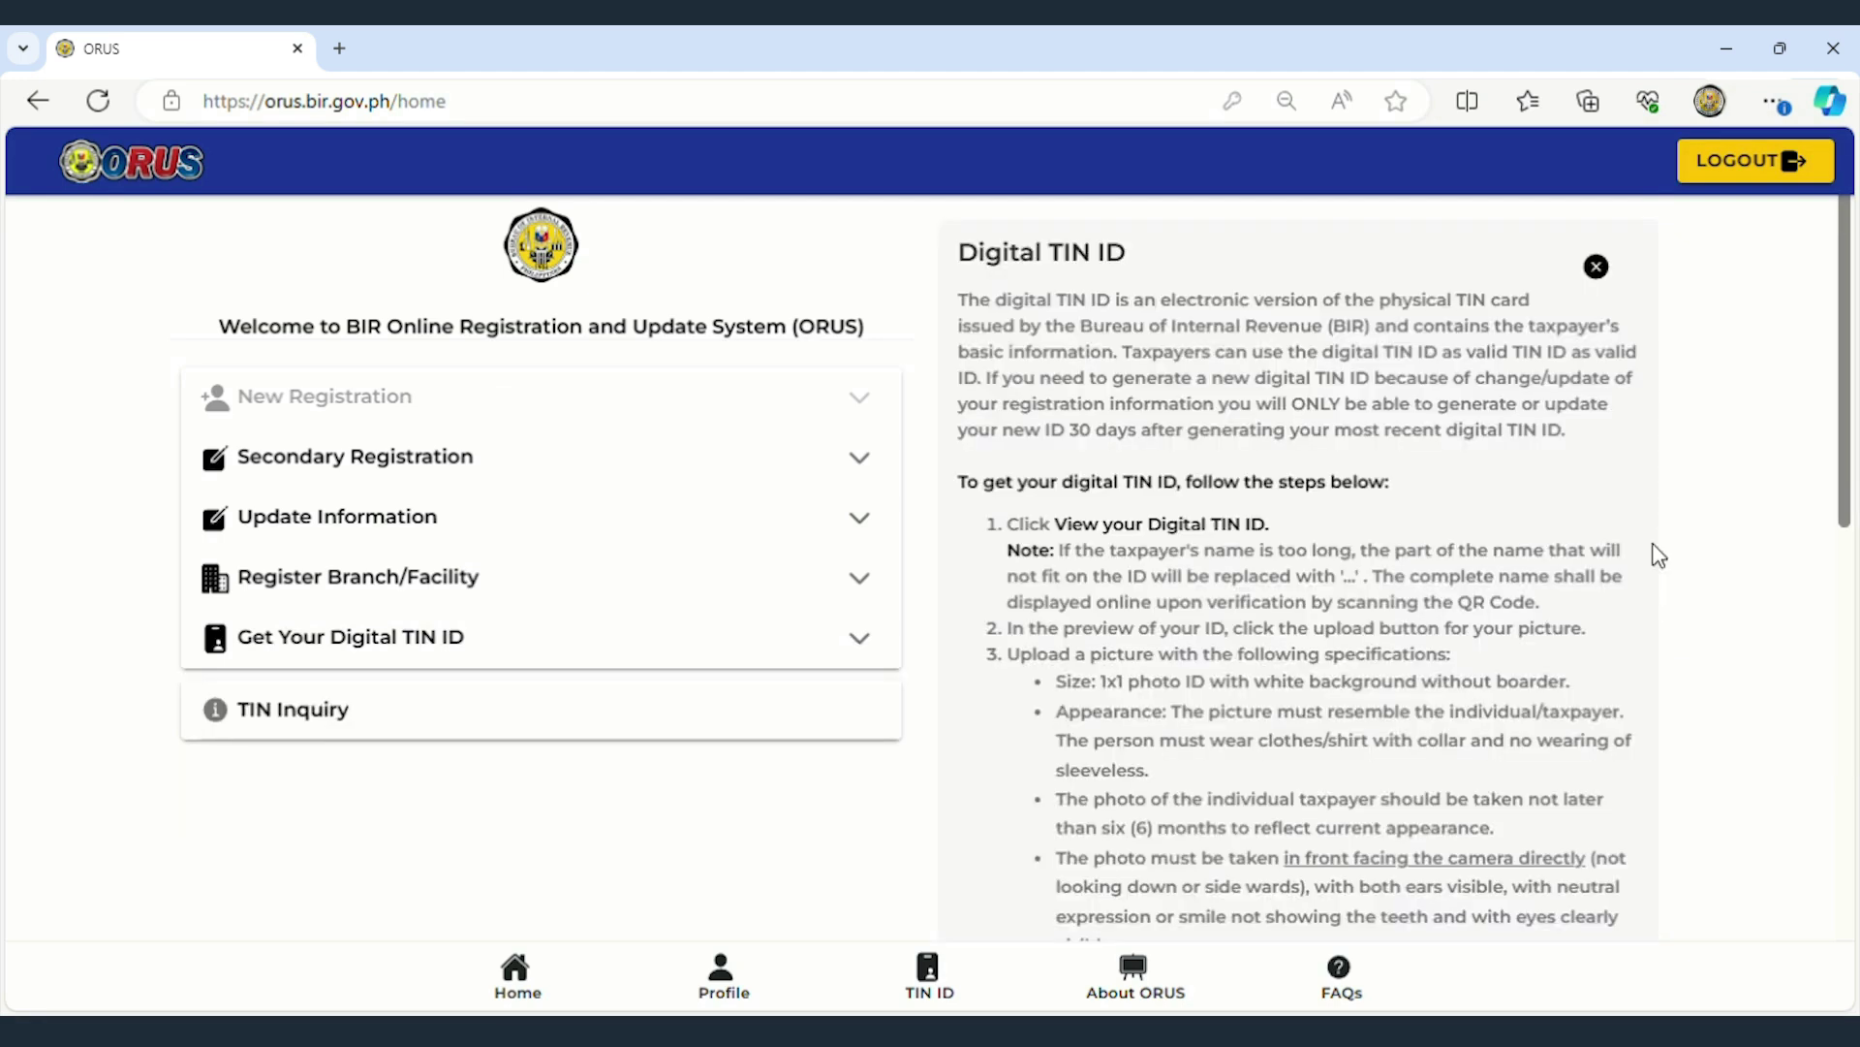
{"action": "scroll", "coordinate": [1659, 555], "scroll_direction": "down", "scroll_amount": 7}
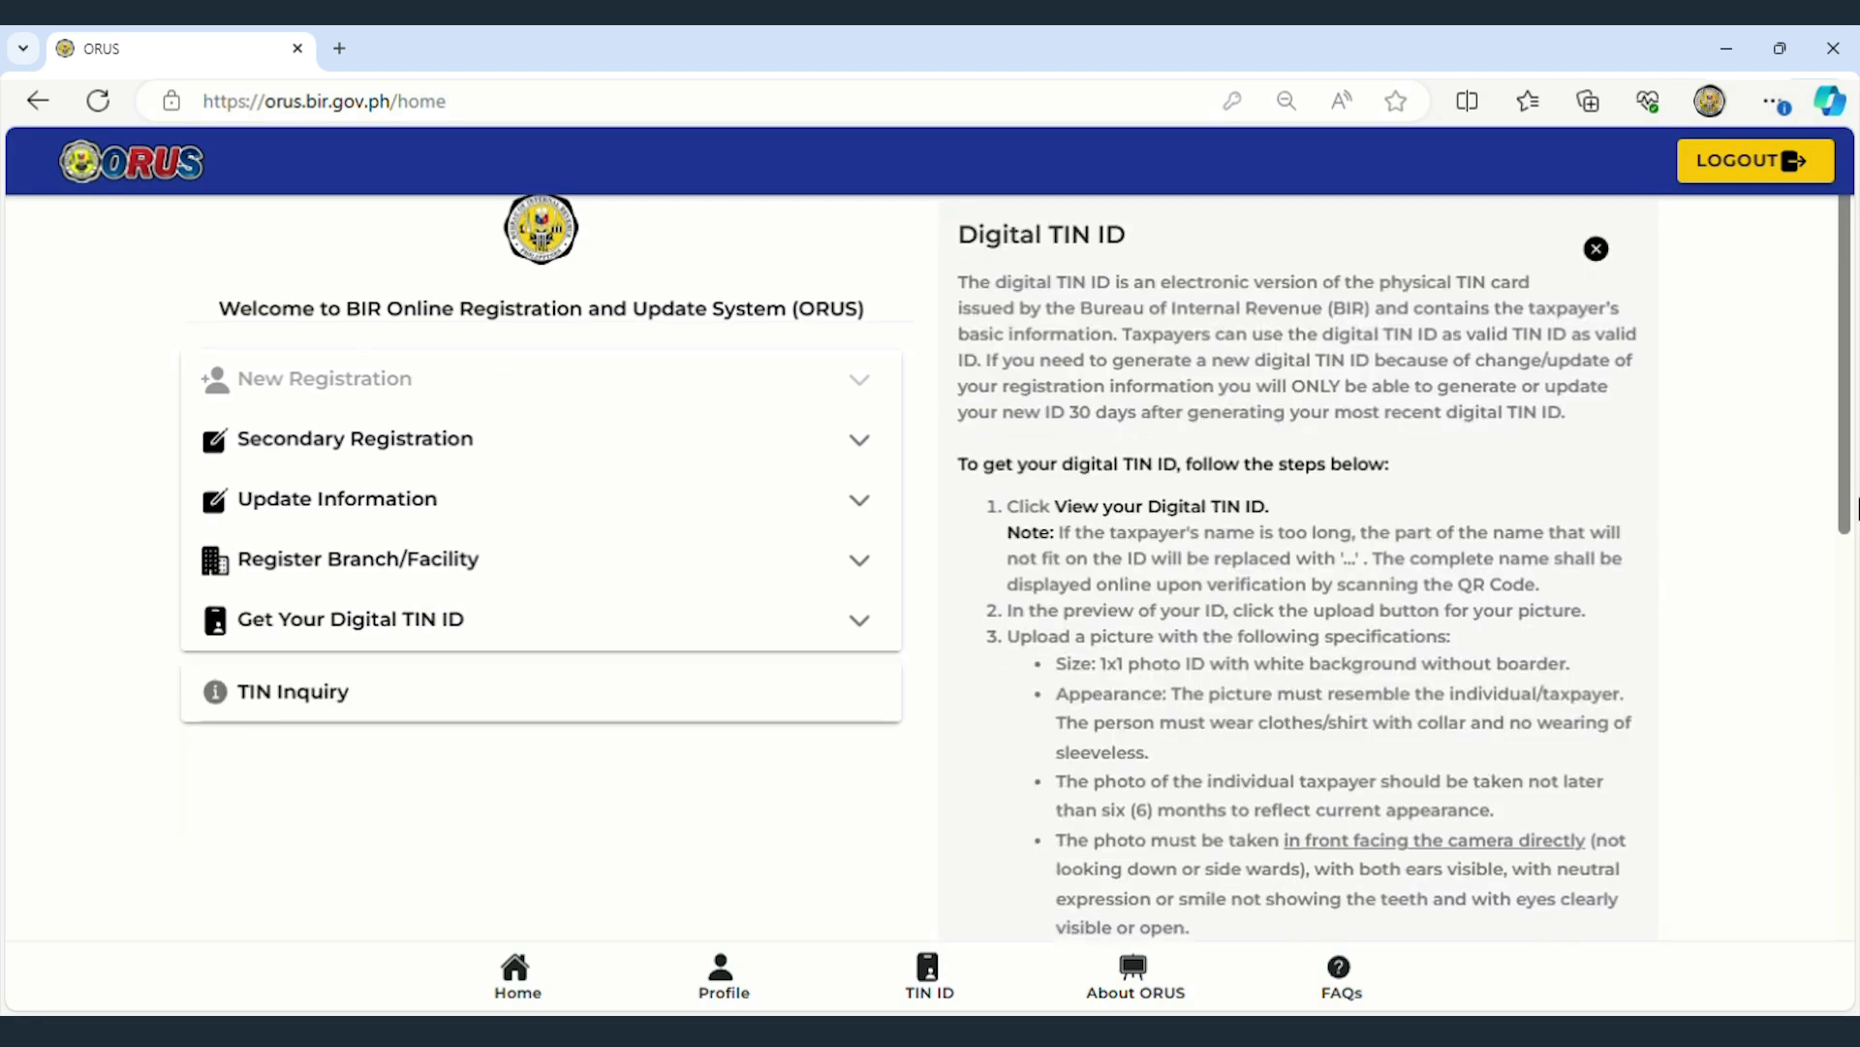
{"action": "scroll", "coordinate": [1855, 678], "scroll_direction": "down", "scroll_amount": 7}
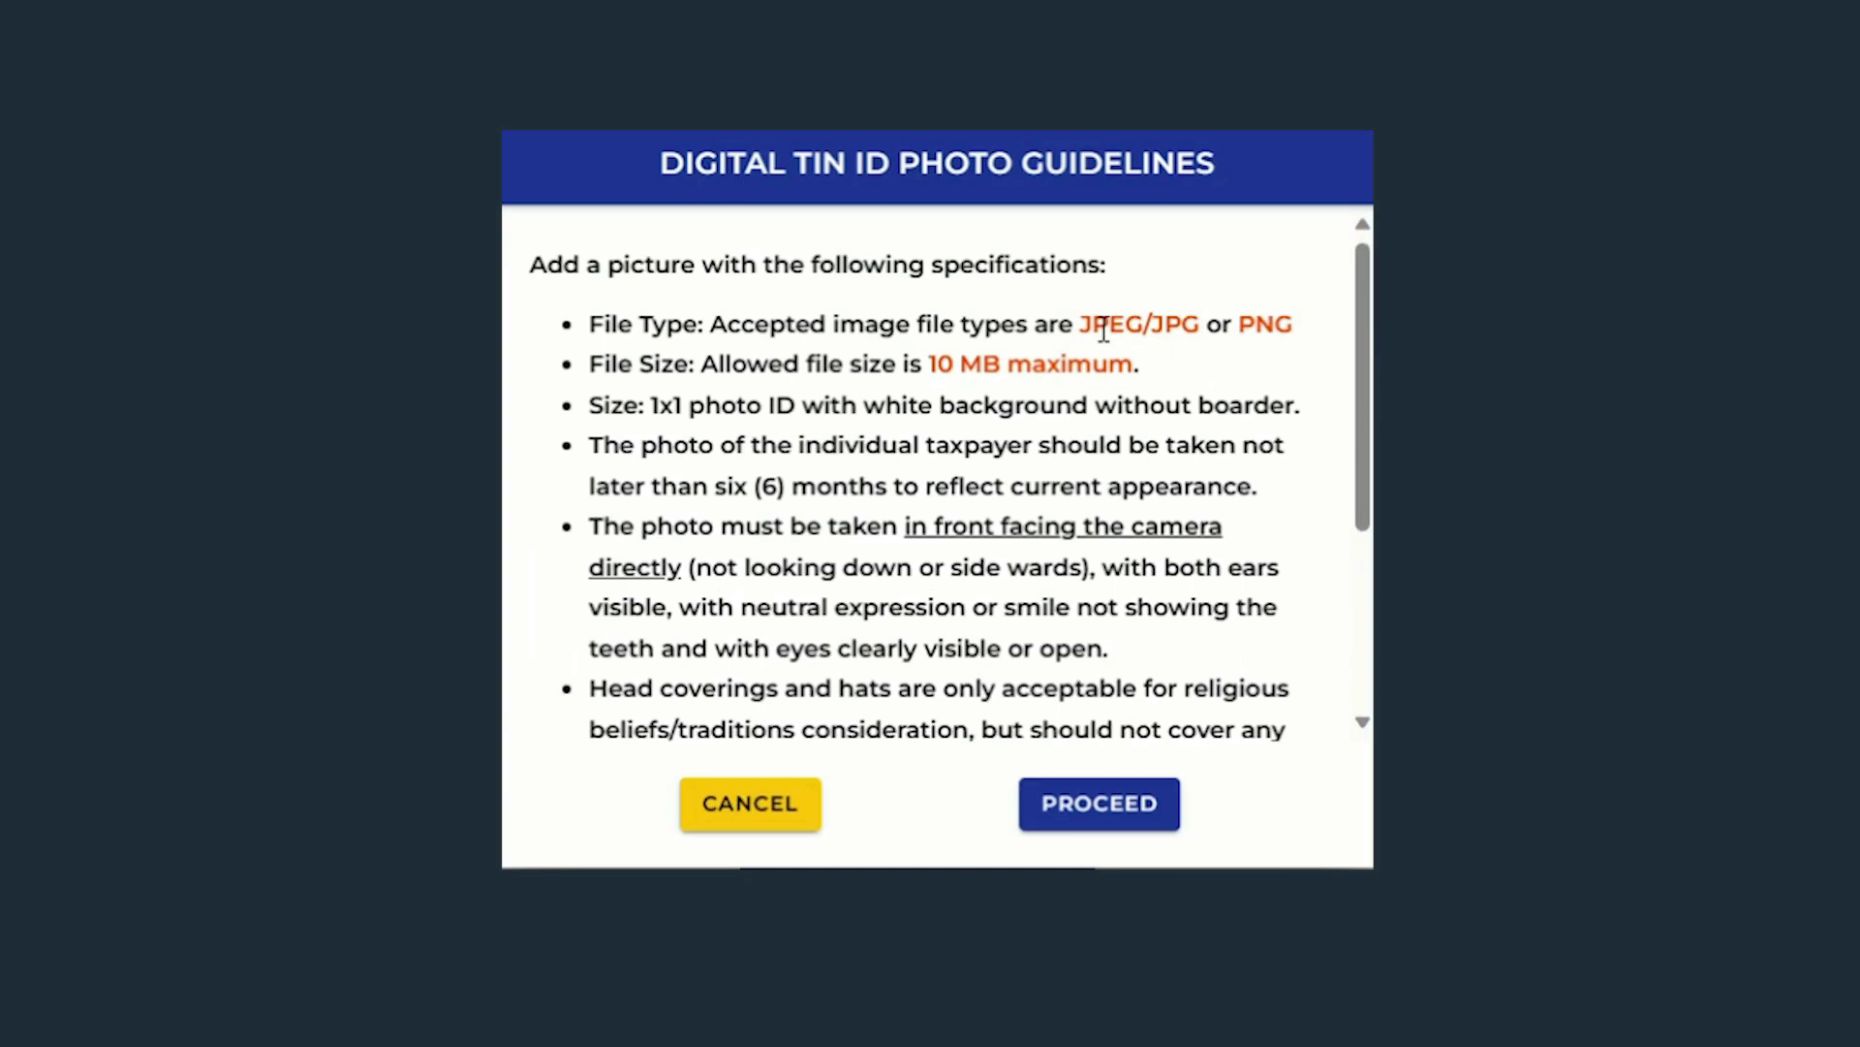
- Review the photo rules (JPEG/JPG or PNG, 10 MB, 1x1 white background, six months) and confirm generation
{"action": "left_click_drag", "start_coordinate": [1116, 298], "coordinate": [1379, 298]}
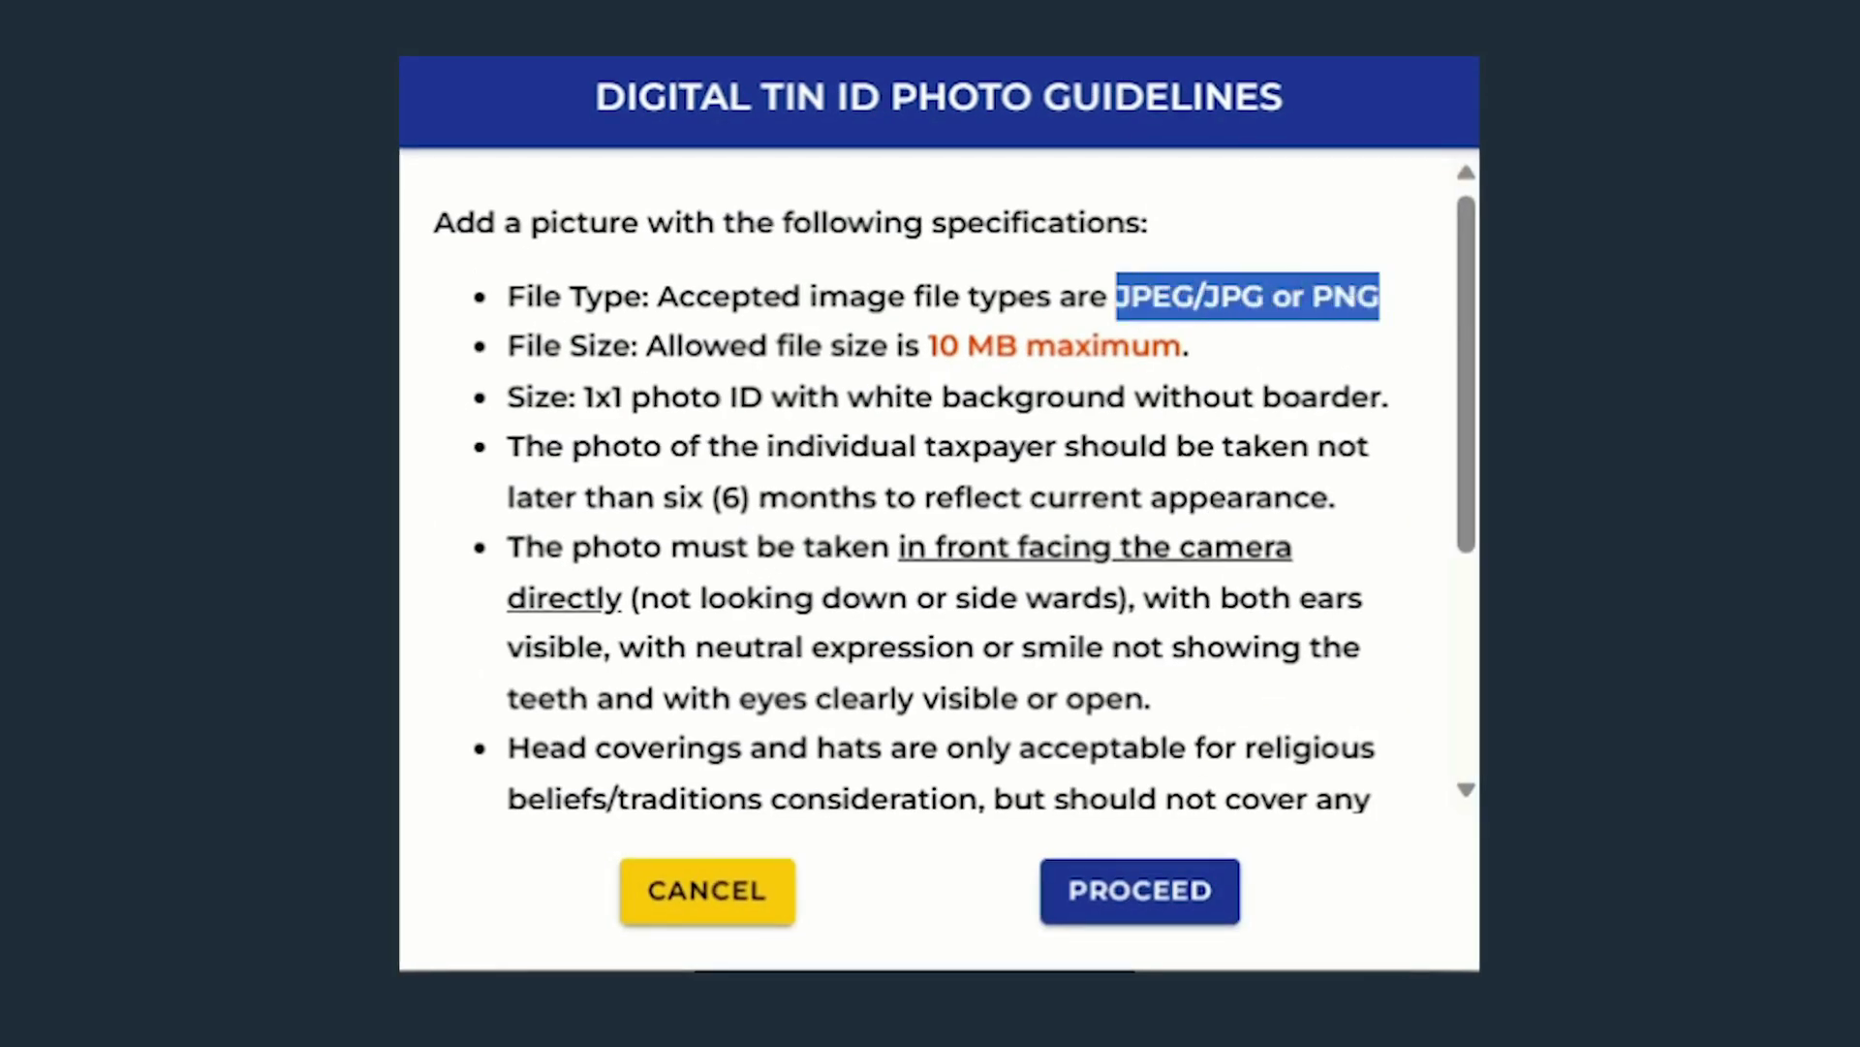
{"action": "left_click_drag", "start_coordinate": [929, 347], "coordinate": [1190, 351]}
{"action": "left_click_drag", "start_coordinate": [583, 398], "coordinate": [1387, 397]}
{"action": "left_click_drag", "start_coordinate": [663, 497], "coordinate": [1329, 499]}
{"action": "scroll", "coordinate": [906, 548], "scroll_direction": "down", "scroll_amount": 4}
{"action": "left_click_drag", "start_coordinate": [507, 350], "coordinate": [976, 403]}
{"action": "left_click_drag", "start_coordinate": [507, 503], "coordinate": [1345, 552]}
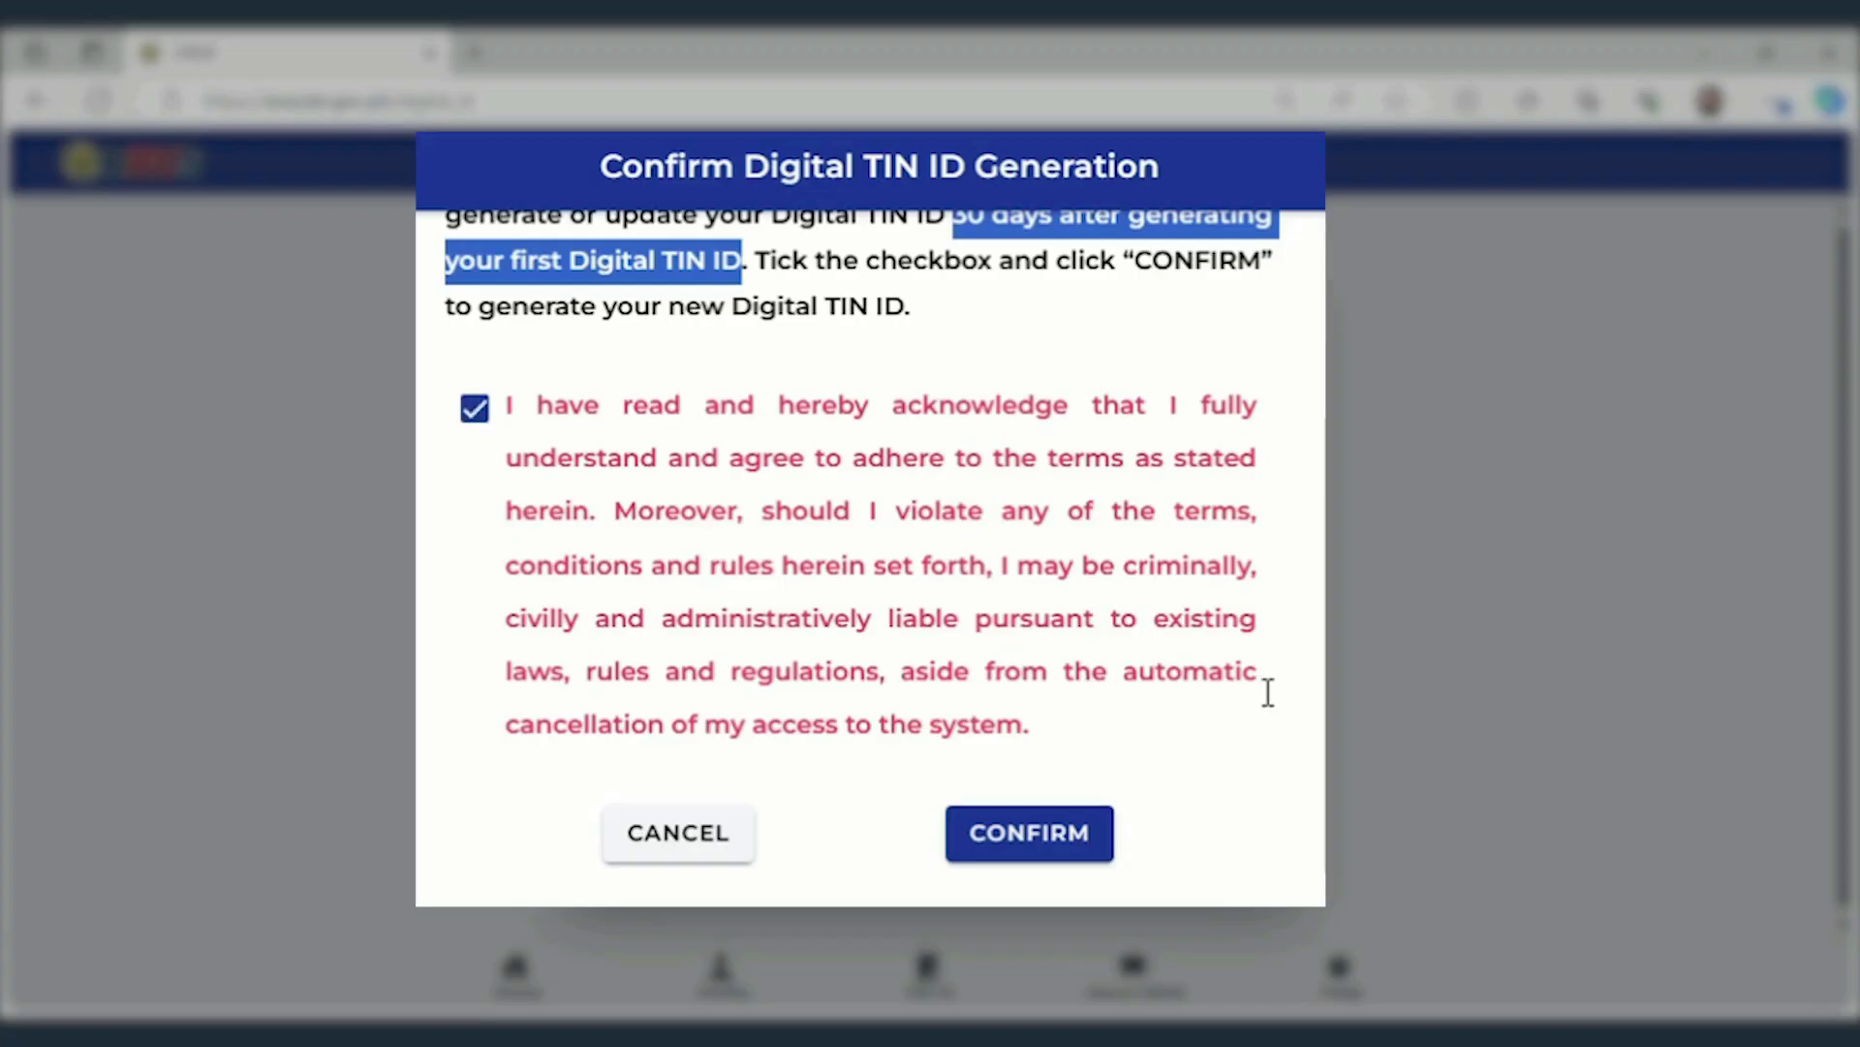
{"action": "scroll", "coordinate": [1266, 694], "scroll_direction": "up", "scroll_amount": 1}
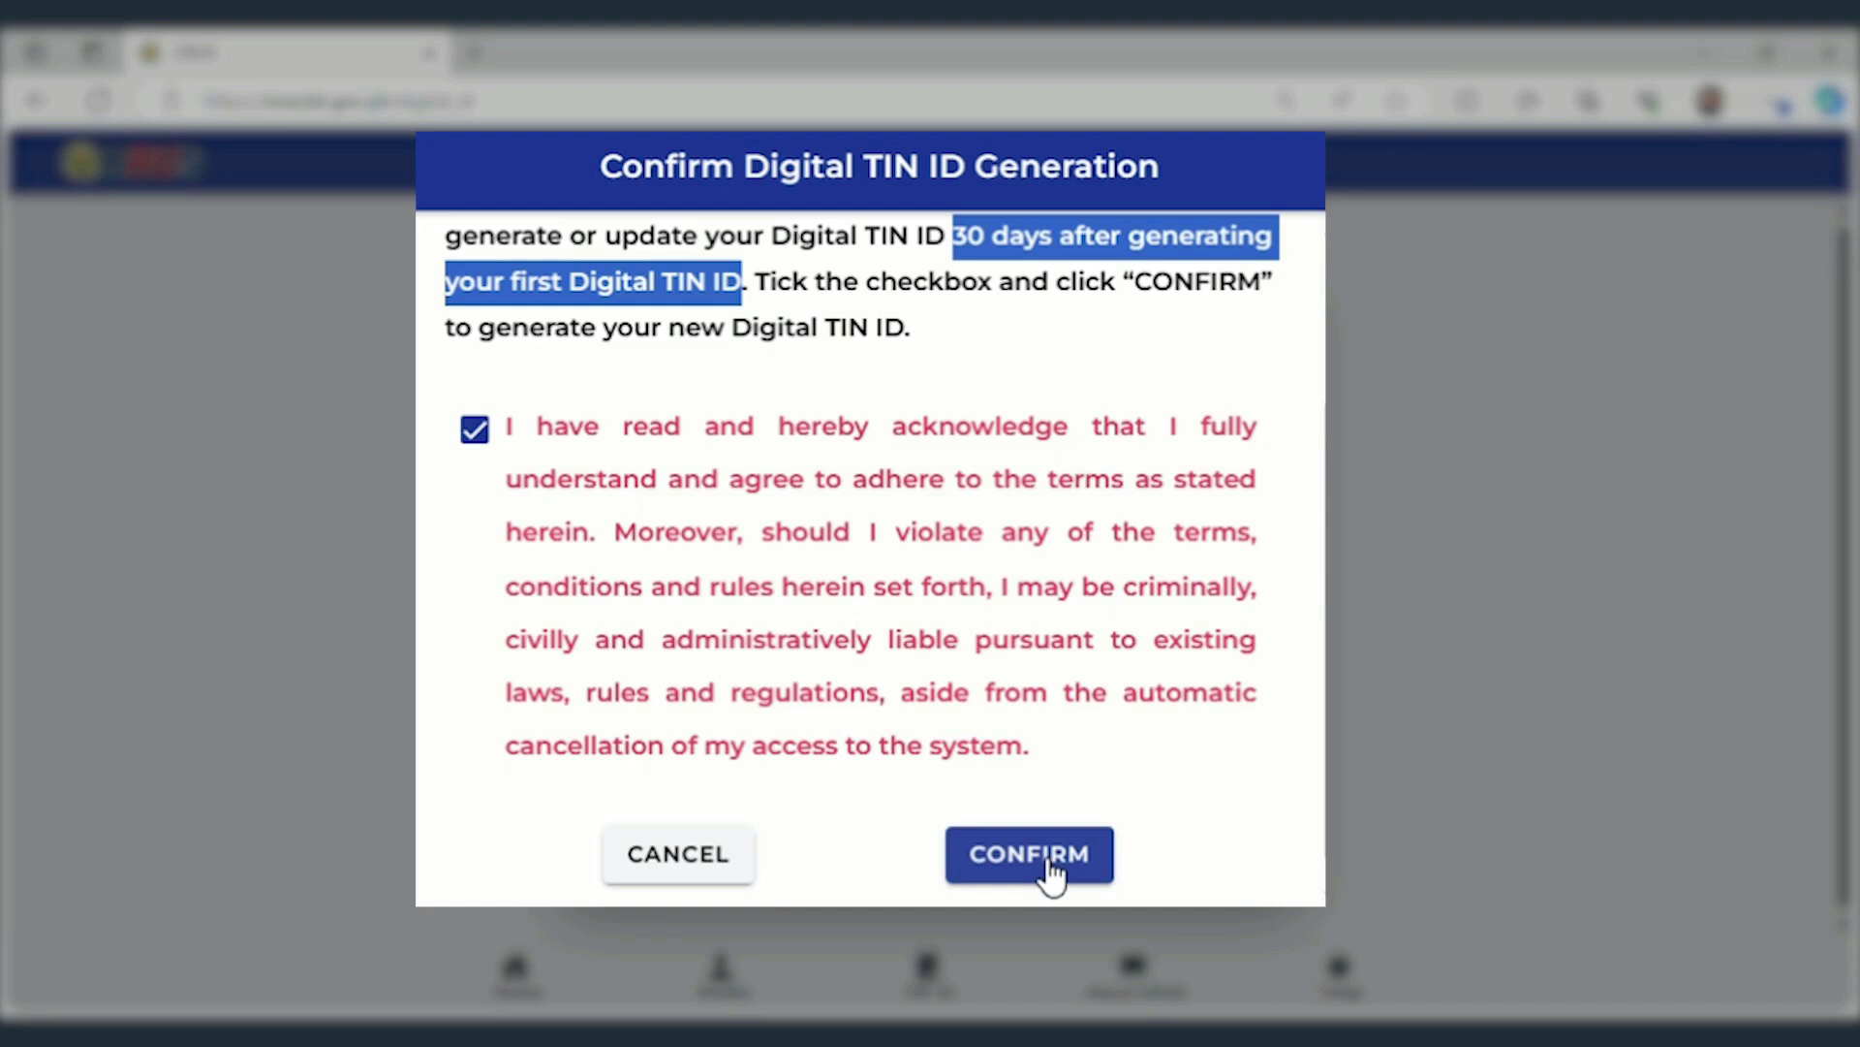
{"action": "left_click", "coordinate": [1049, 865]}
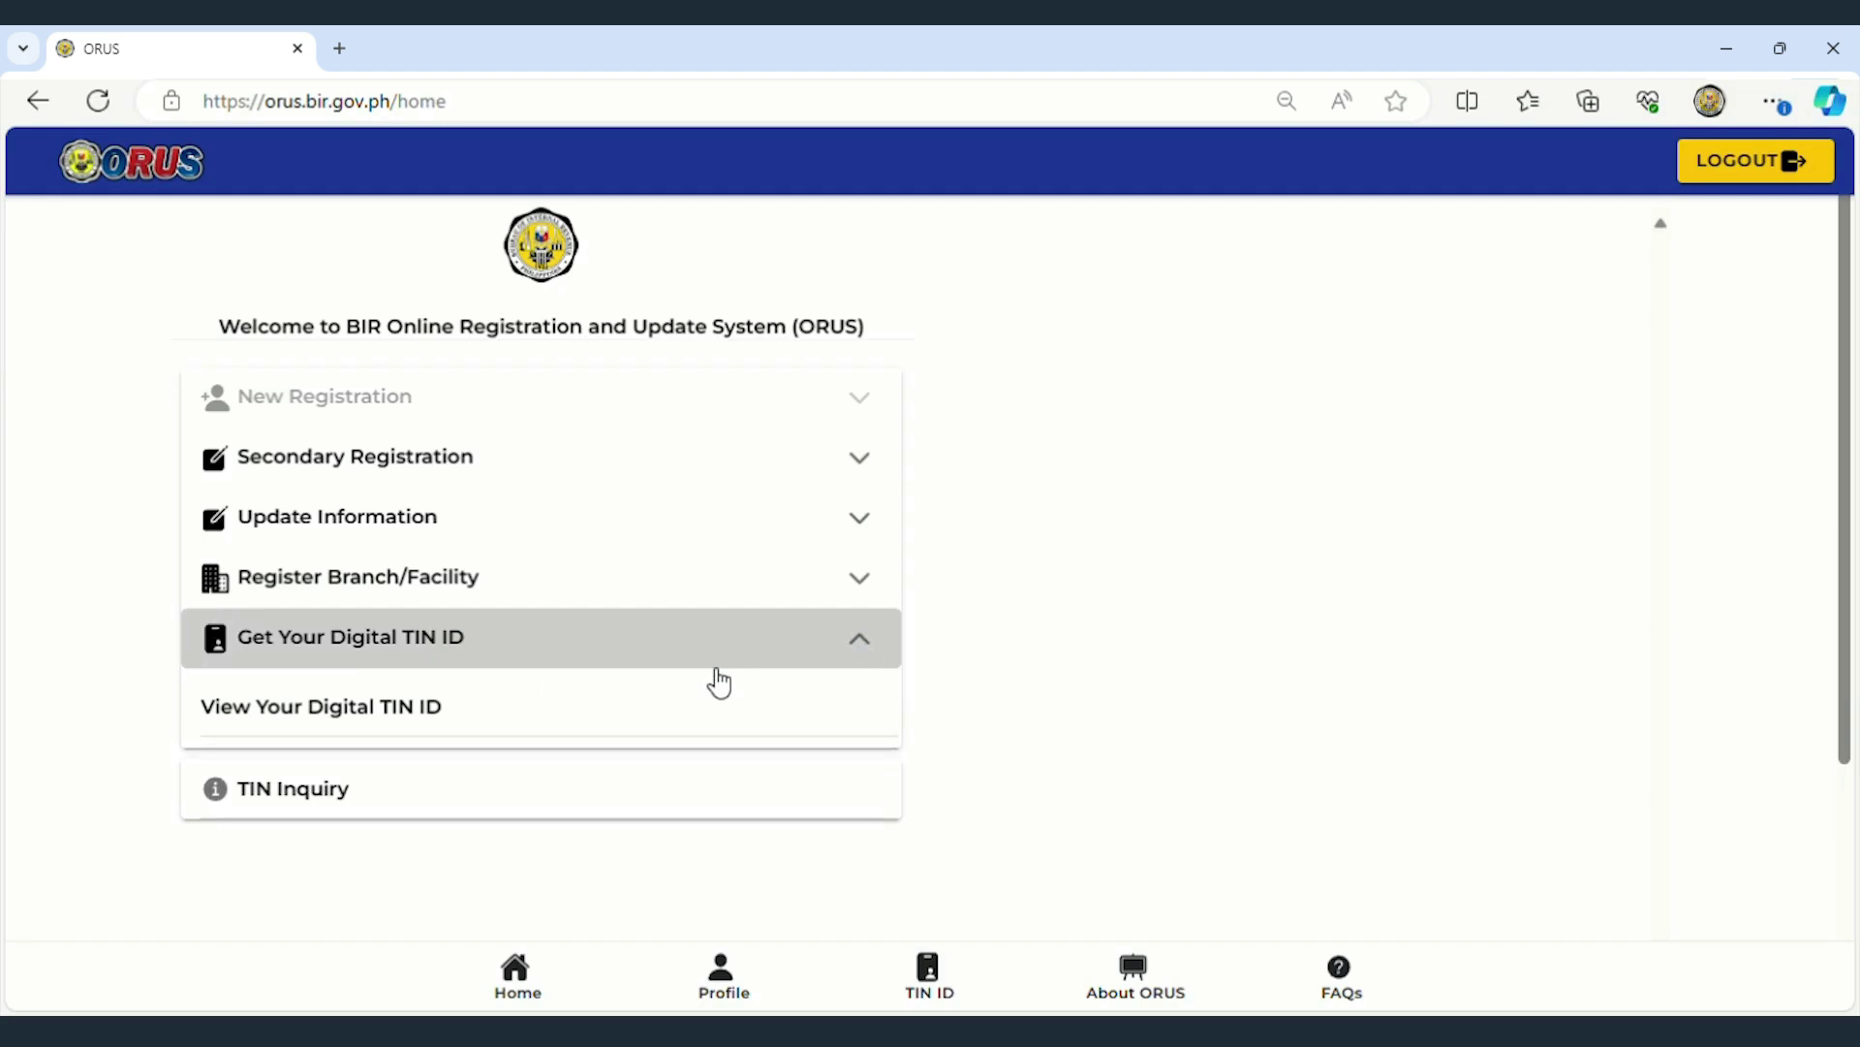
- Scroll the Get Your Digital TIN ID panel and choose VIEW YOUR DIGITAL TIN ID
{"action": "left_click", "coordinate": [615, 639]}
{"action": "scroll", "coordinate": [1370, 677], "scroll_direction": "down", "scroll_amount": 8}
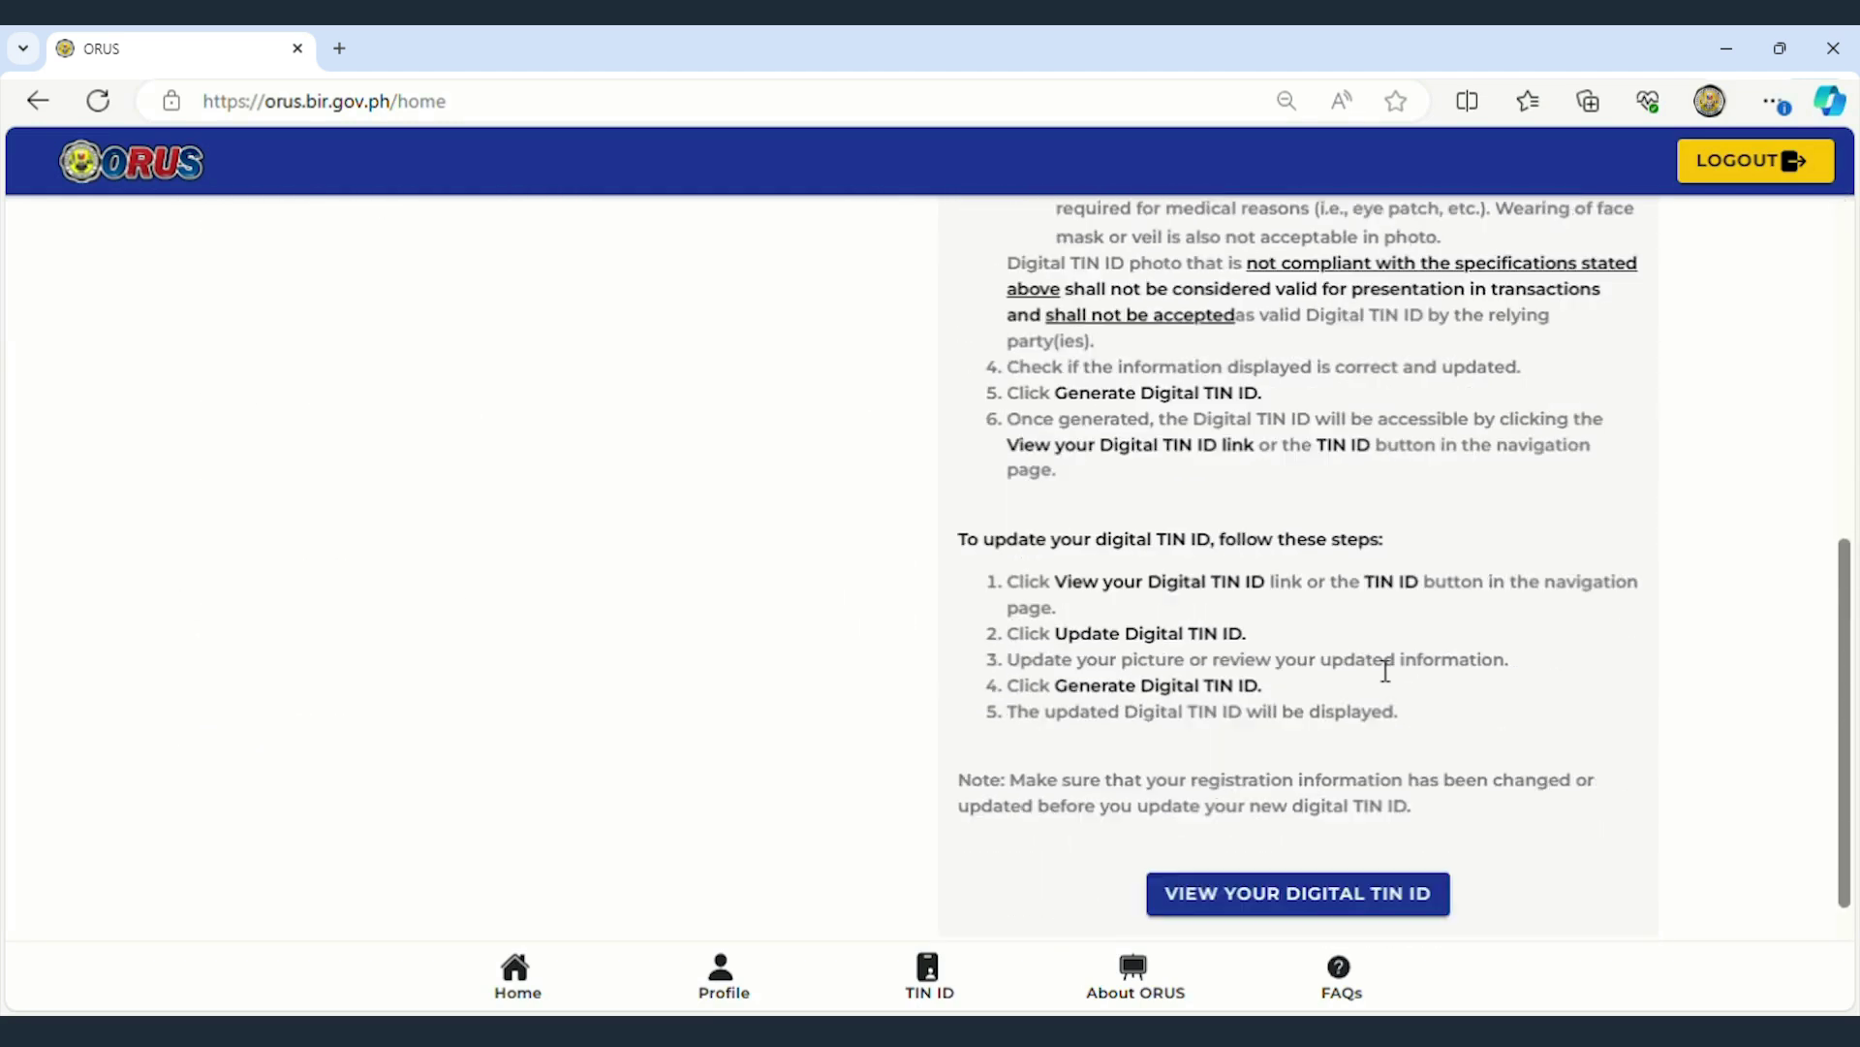
{"action": "scroll", "coordinate": [1386, 669], "scroll_direction": "down", "scroll_amount": 3}
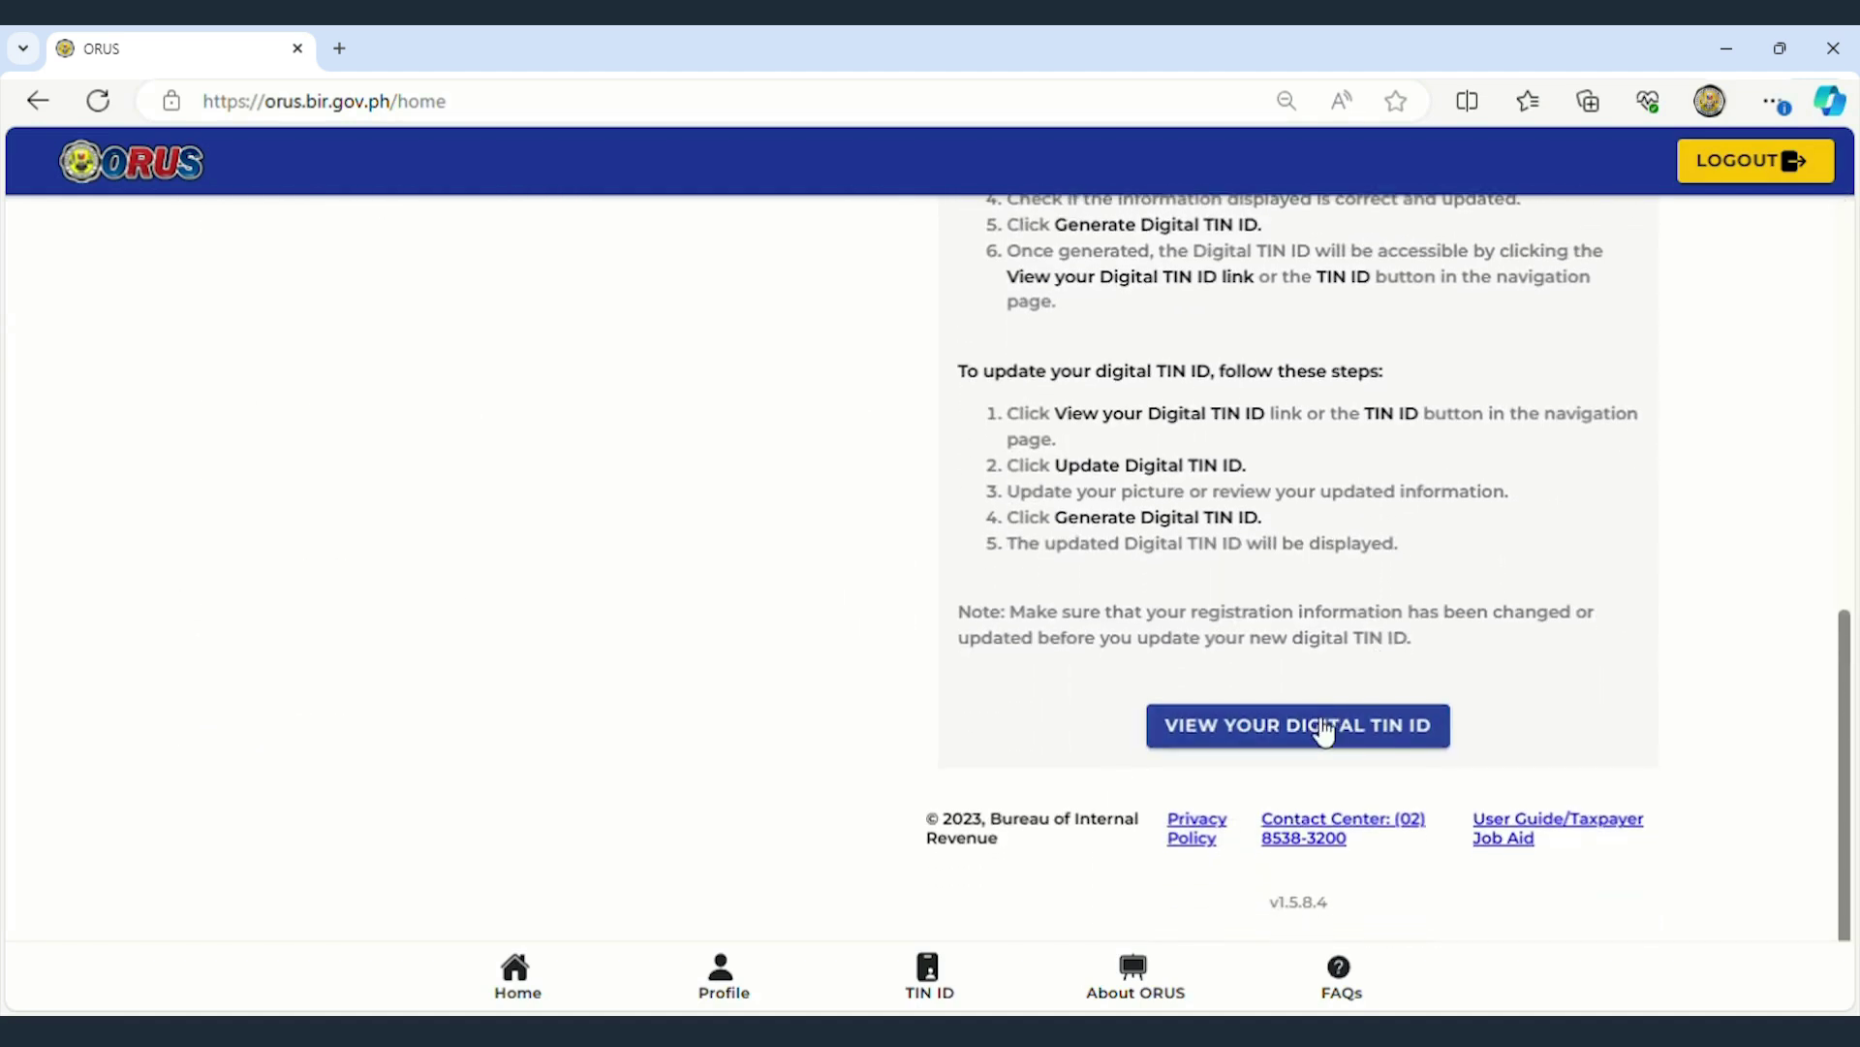
{"action": "left_click", "coordinate": [1323, 729]}
- View both sides of the Digital TIN ID, then download it after accepting the privacy notice
{"action": "left_click", "coordinate": [1324, 728]}
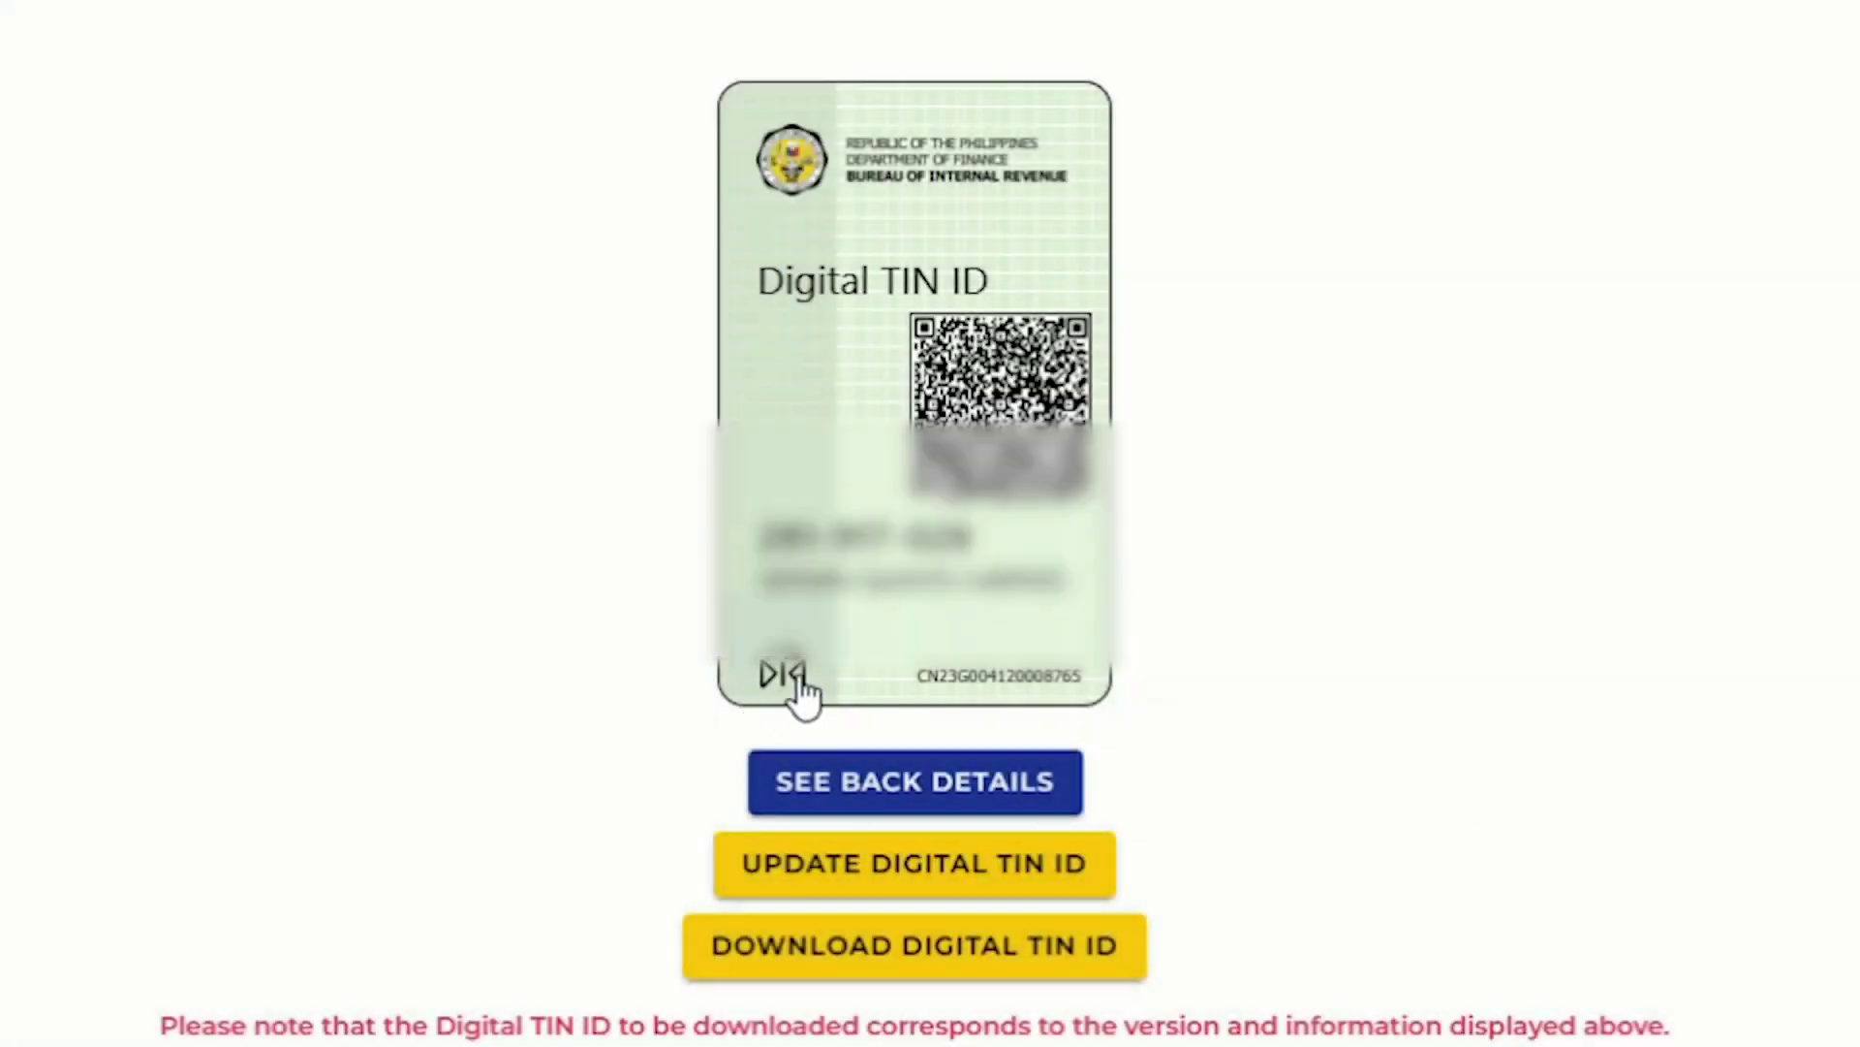
{"action": "left_click", "coordinate": [916, 688]}
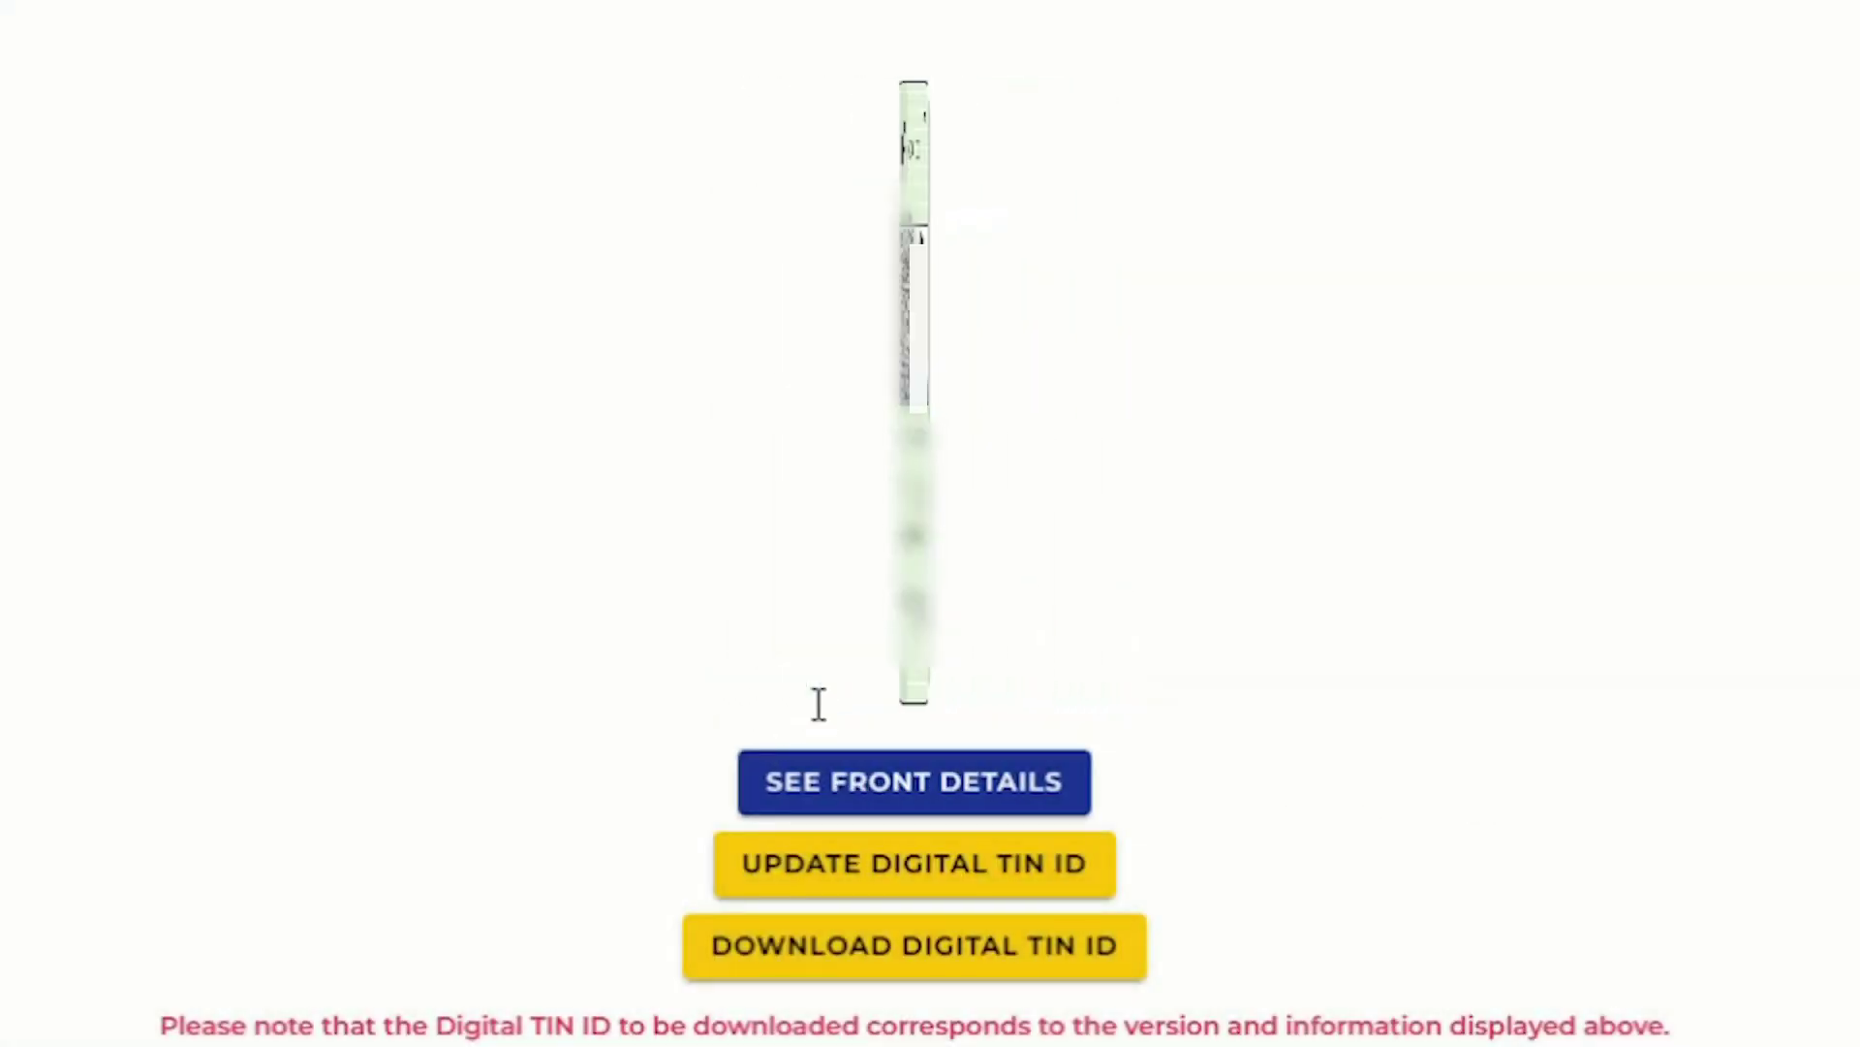
{"action": "left_click", "coordinate": [980, 942]}
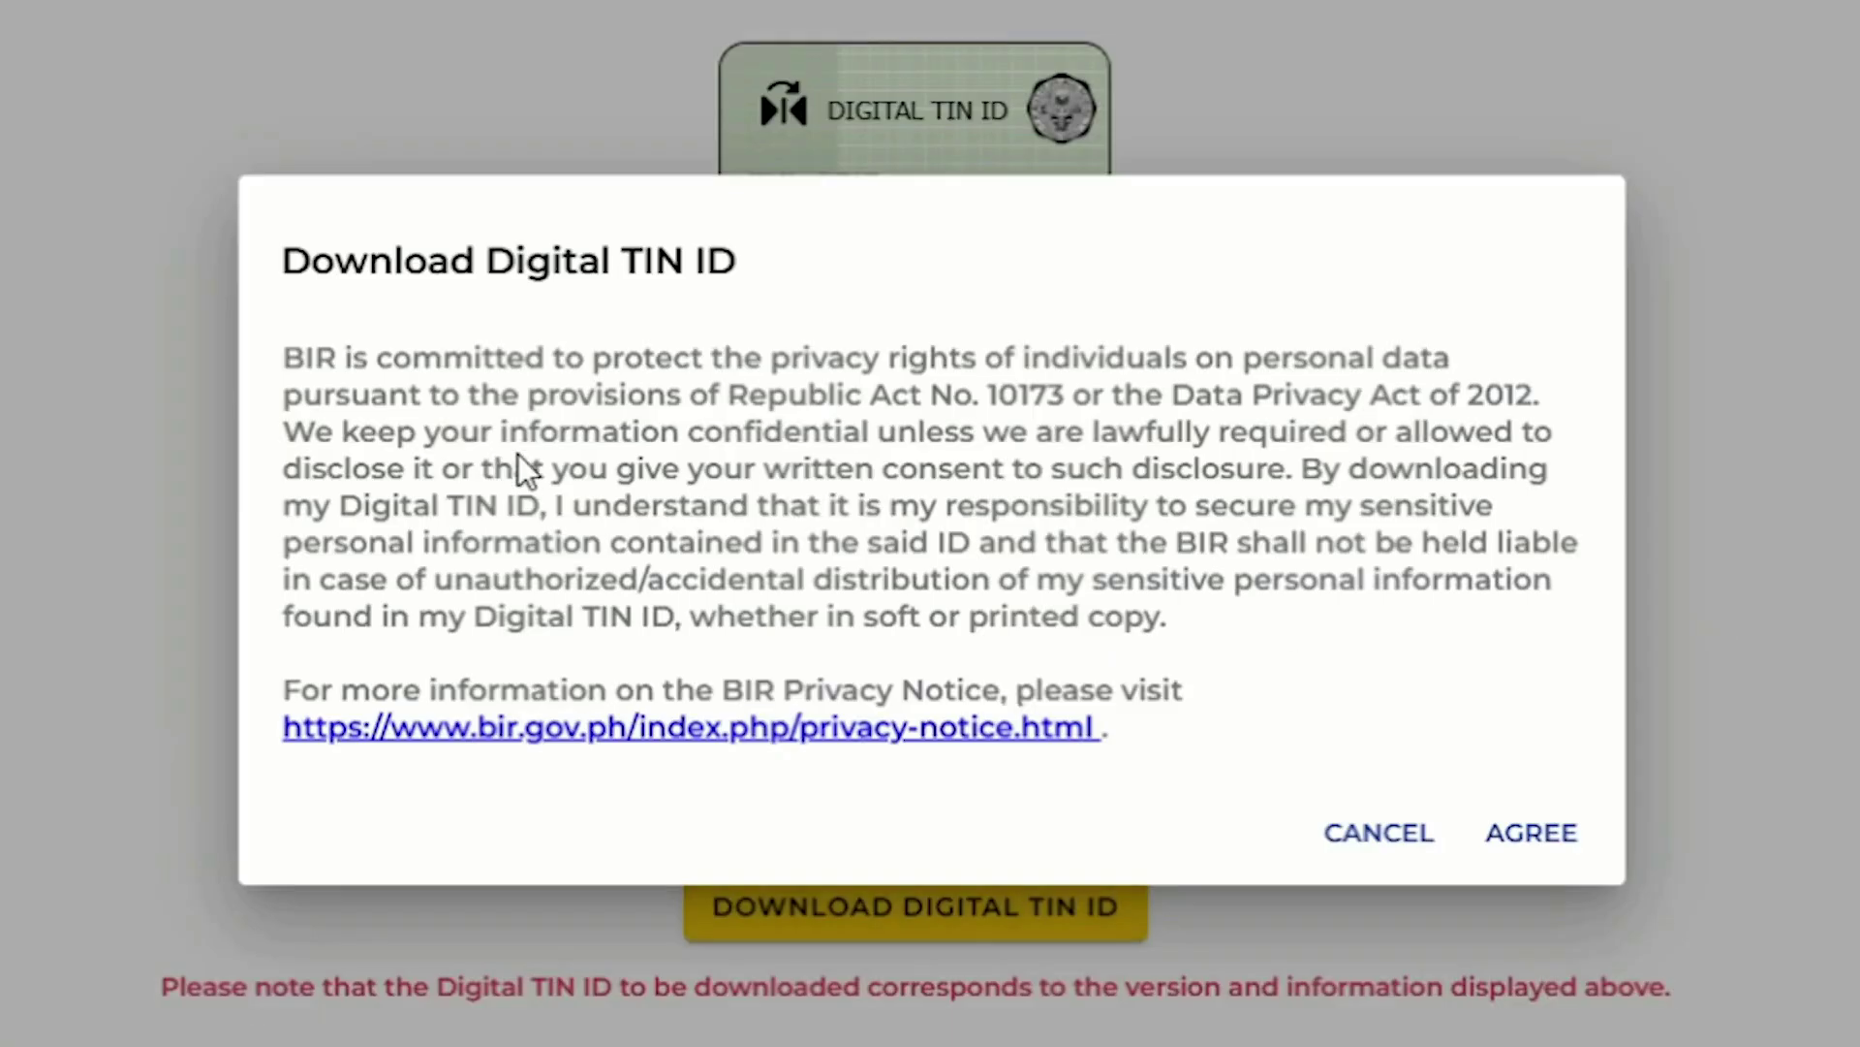
{"action": "left_click", "coordinate": [1517, 836]}
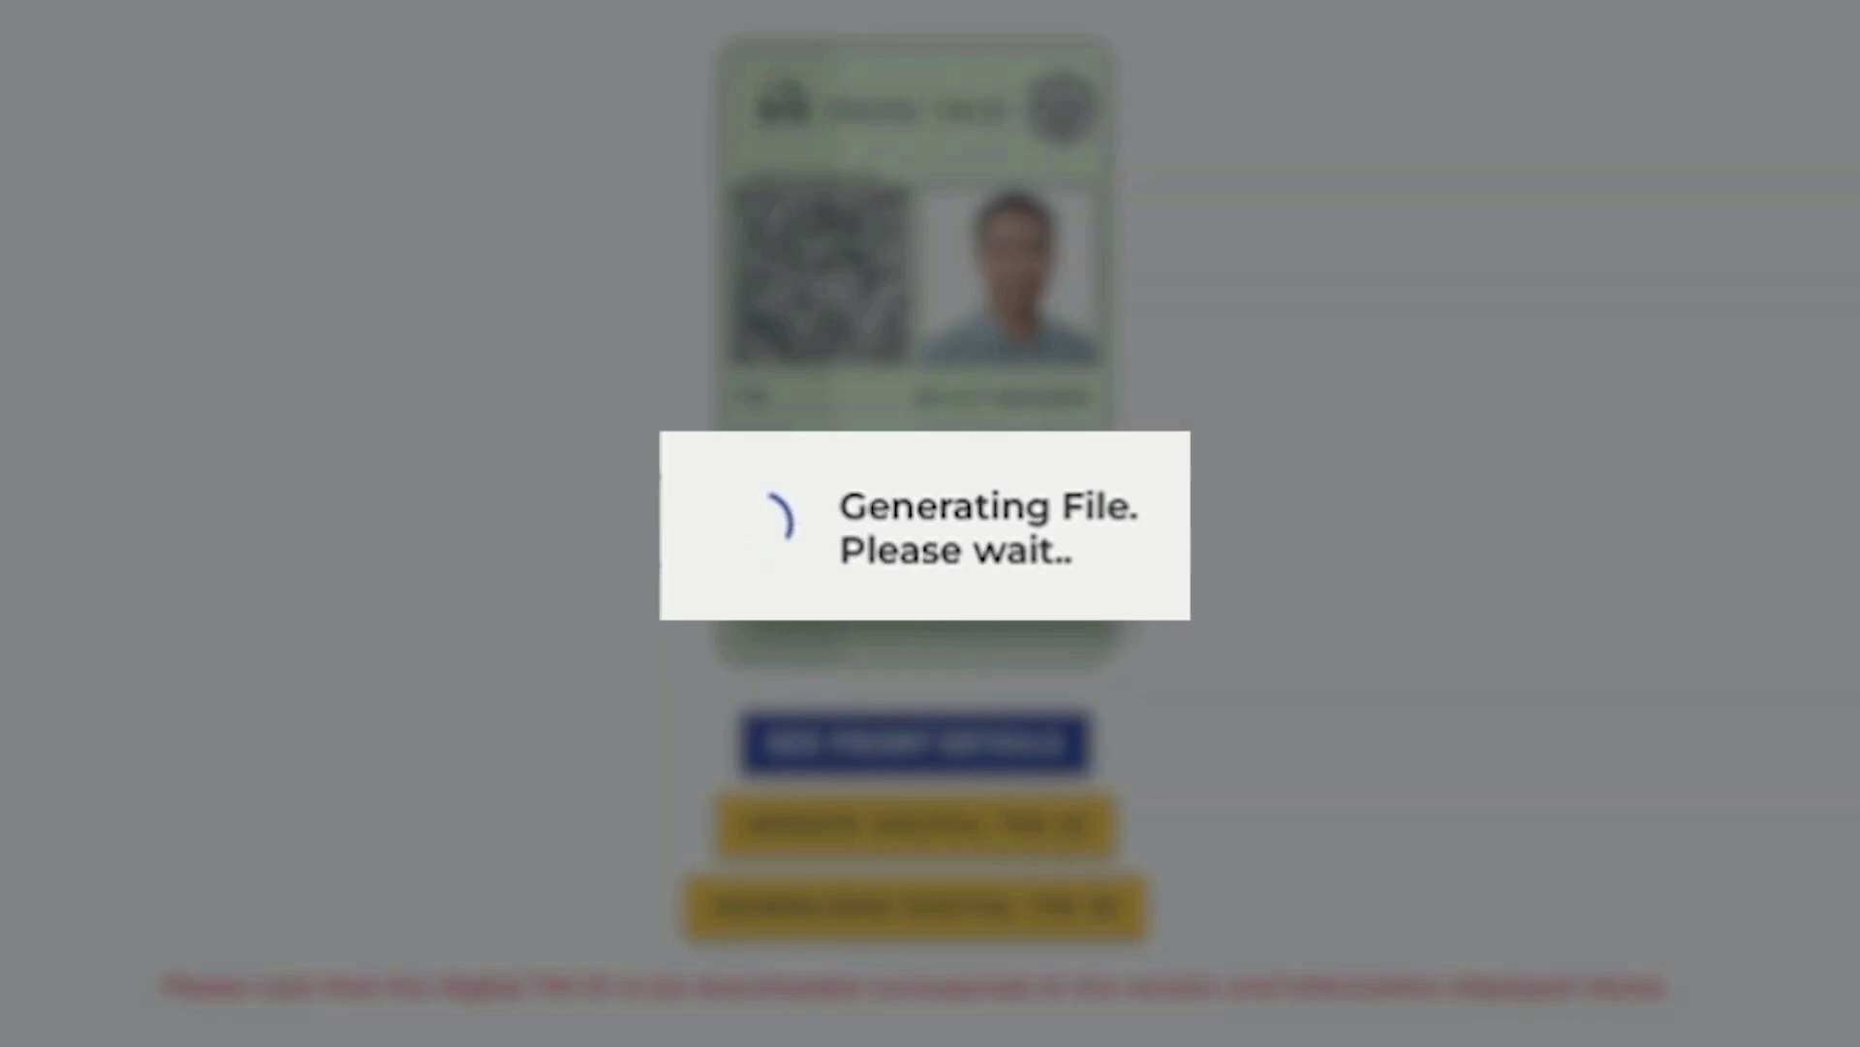